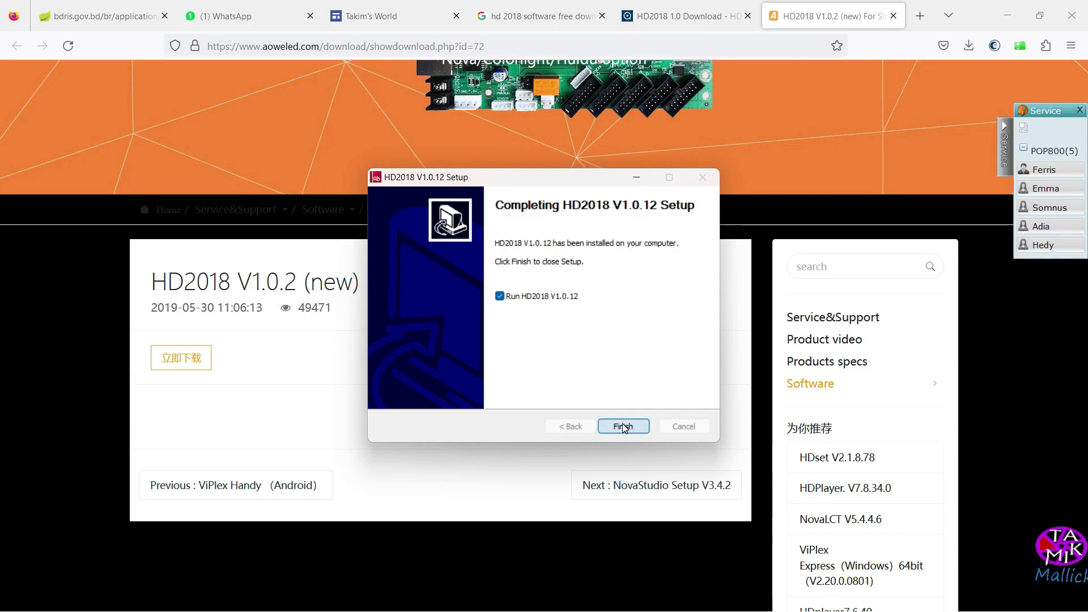
# Finish the HD2018 V1.0.12 setup with Run HD2018 checked so the program launches
pyautogui.click(624, 427)
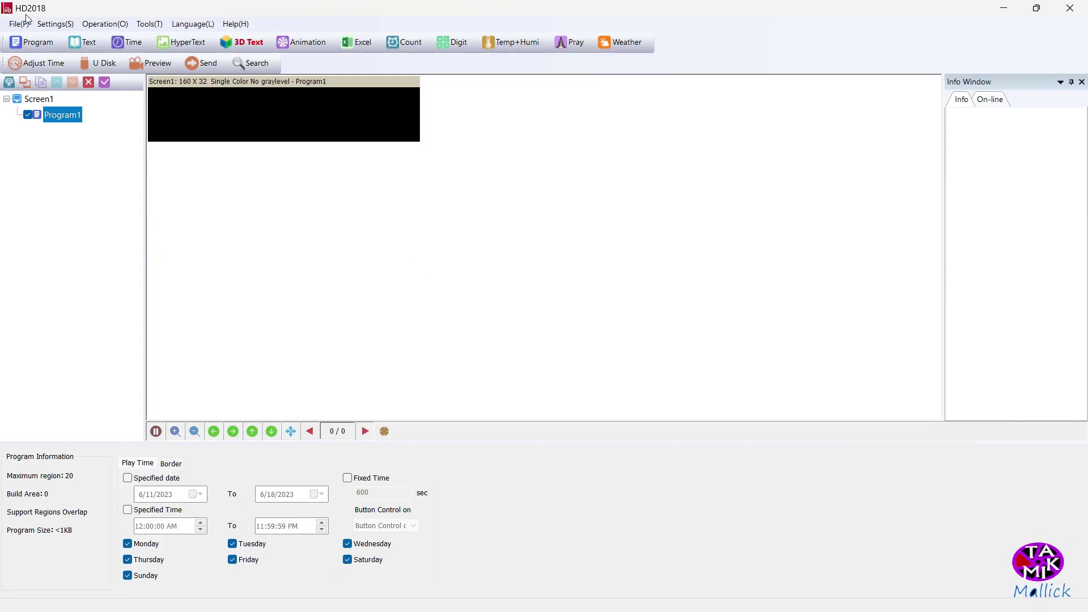
# Start a new screen from File > New Screen, enter the screen password, then switch windows
pyautogui.click(26, 21)
pyautogui.moveTo(27, 39)
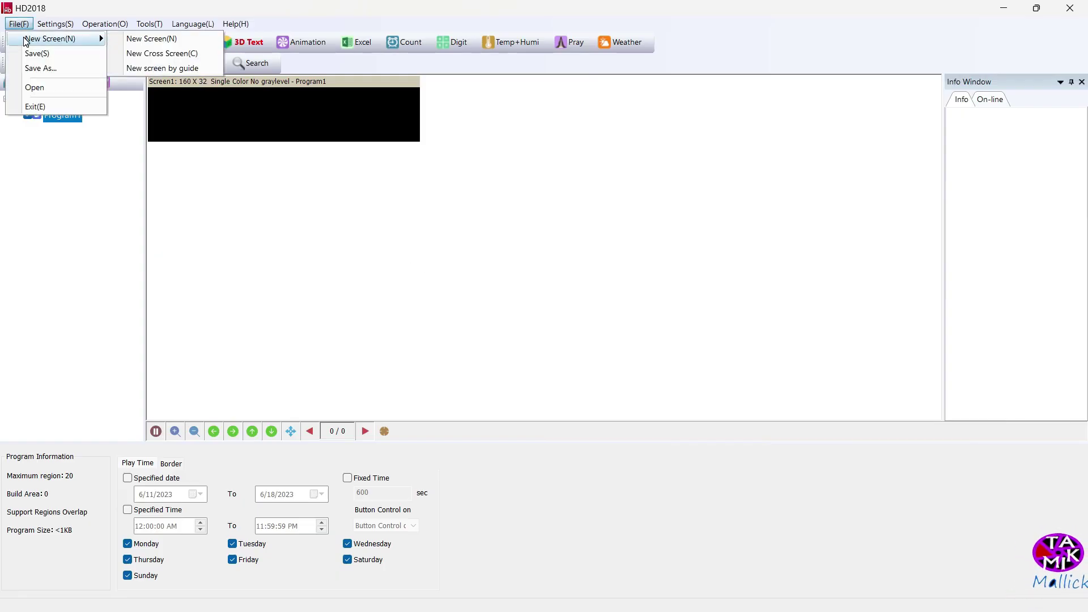
pyautogui.click(126, 40)
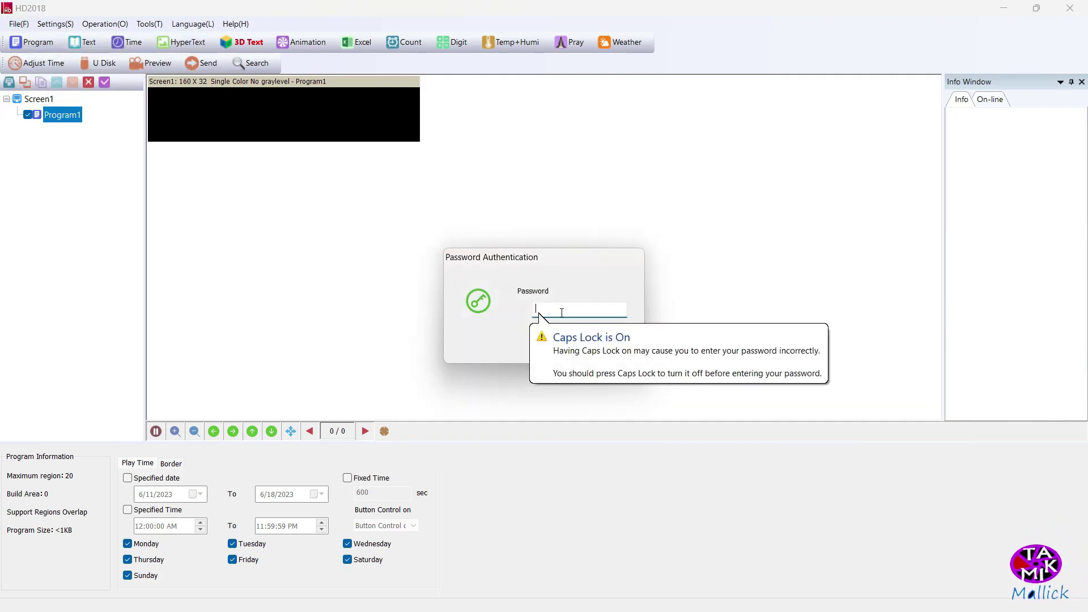
pyautogui.press('capslock')
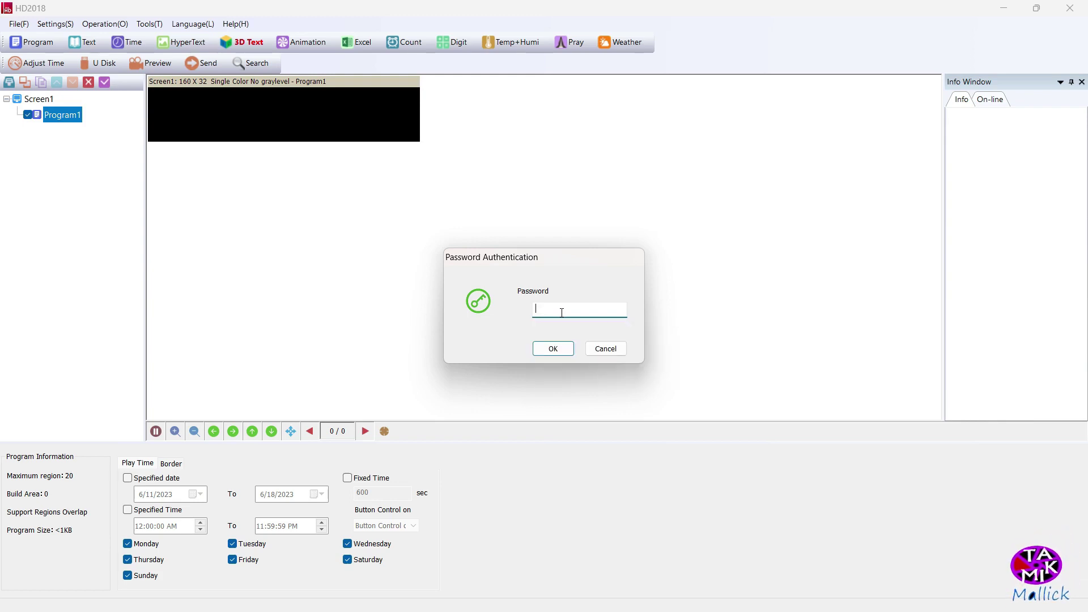
pyautogui.write('888')
pyautogui.press('Return')
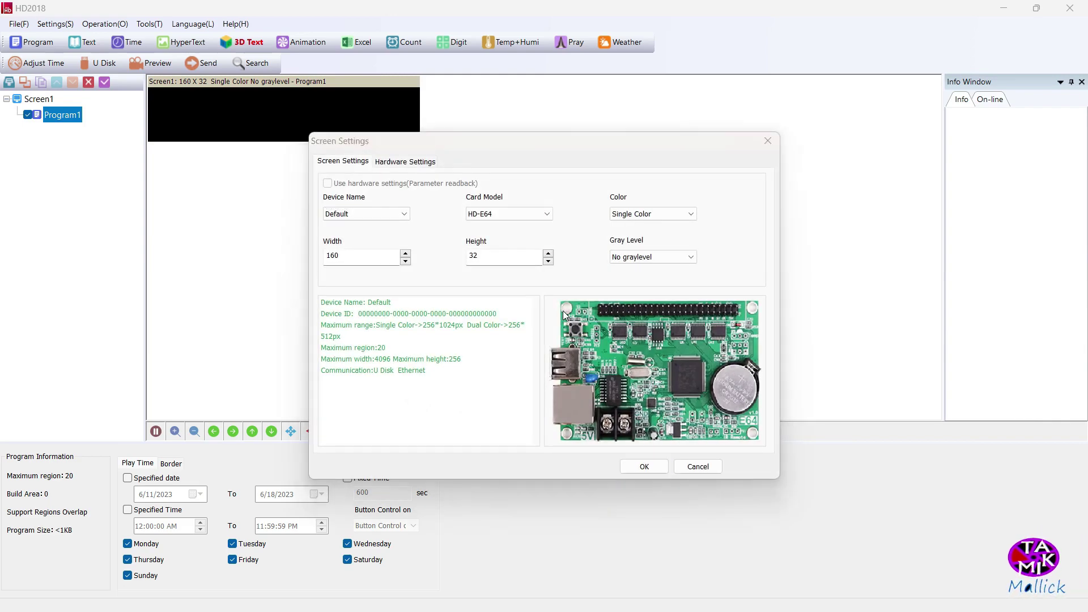
pyautogui.hotkey('alt', 'Tab')
pyautogui.hotkey('alt', 'Tab')
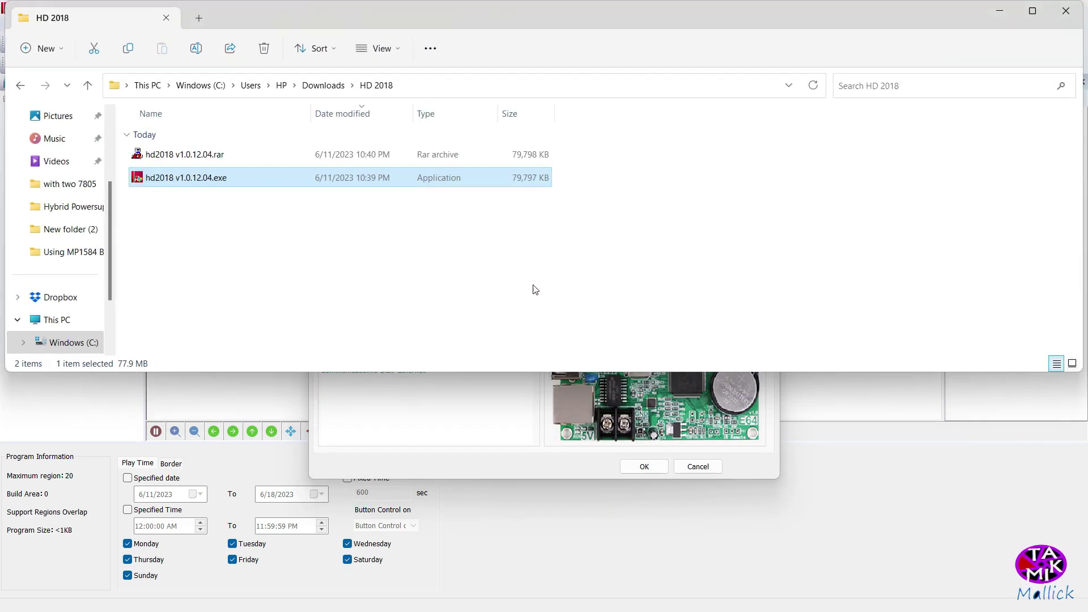
# Create a new text document named Password.txt in the maximized HD 2018 folder
pyautogui.click(1029, 14)
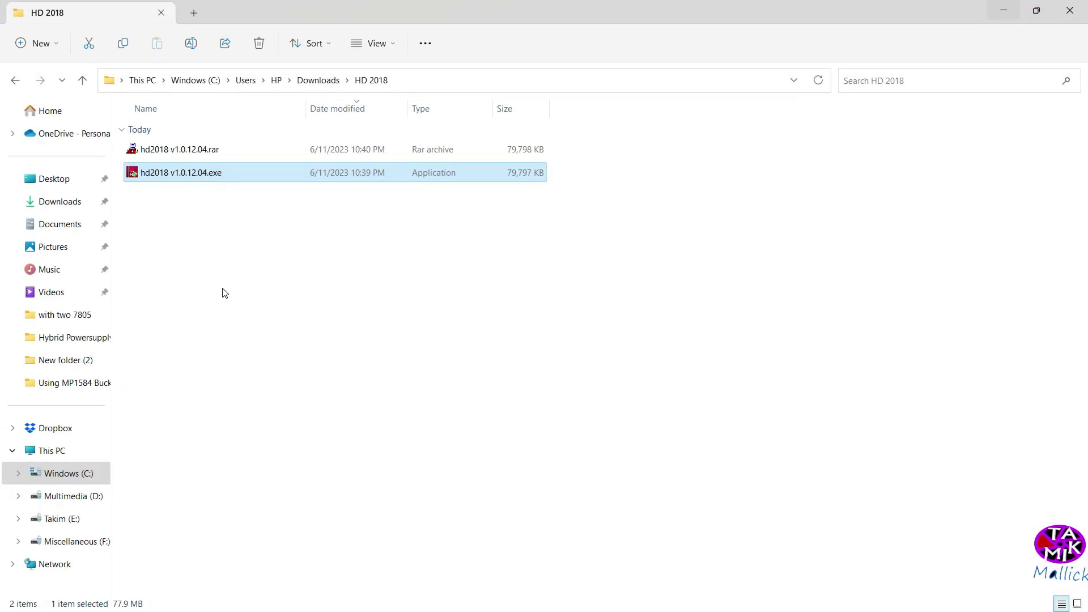
pyautogui.rightClick(225, 290)
pyautogui.moveTo(287, 400)
pyautogui.click(461, 352)
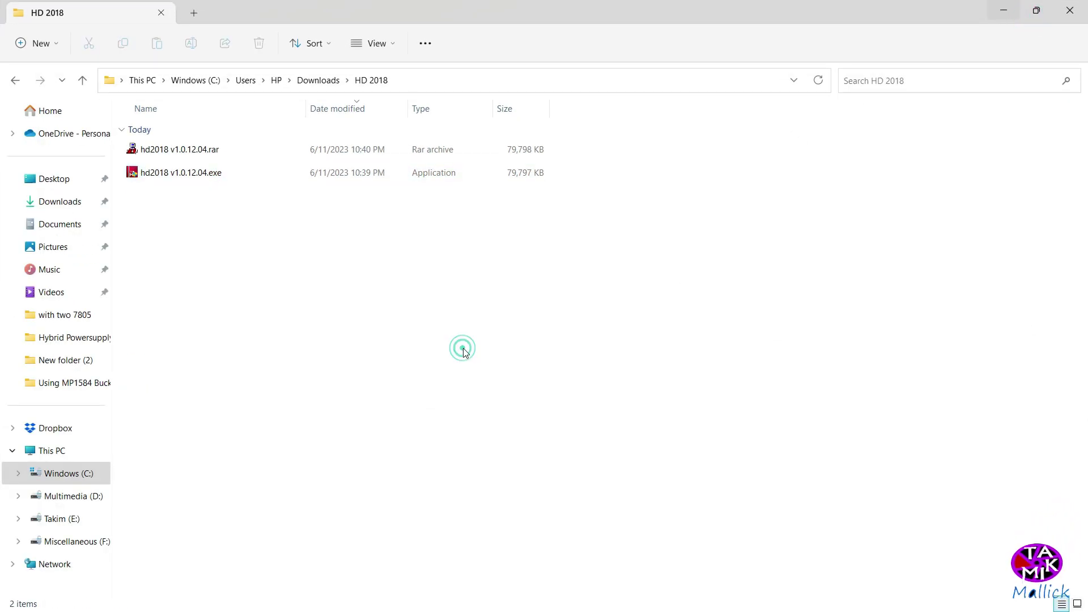
pyautogui.write('Passw')
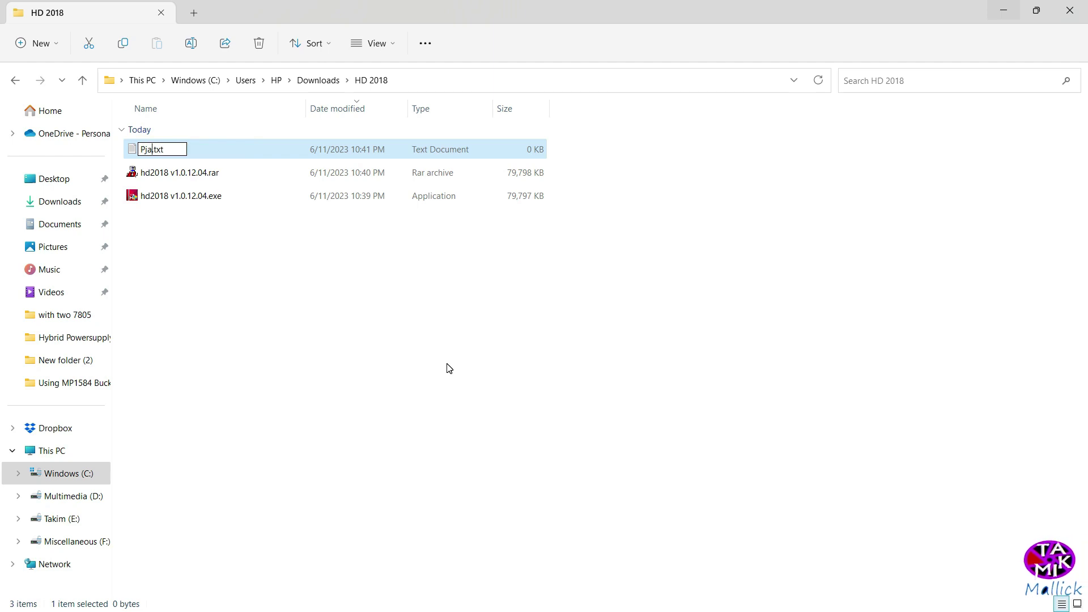
pyautogui.write('ord')
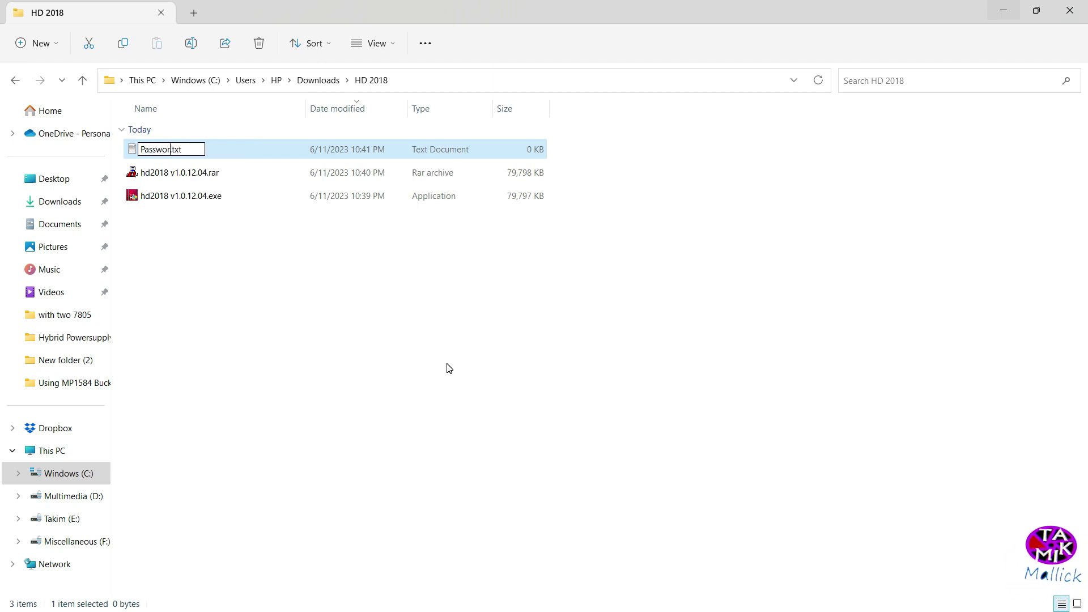
pyautogui.press('Return')
pyautogui.press('Return')
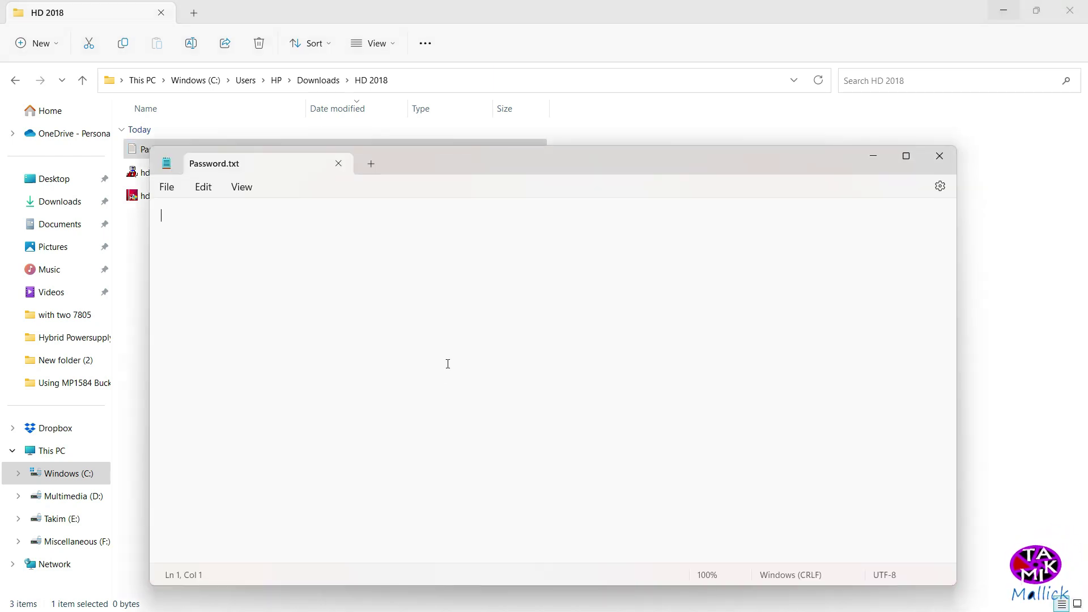
# Write the screen password into Password.txt, close it, and minimize Explorer
pyautogui.write('168')
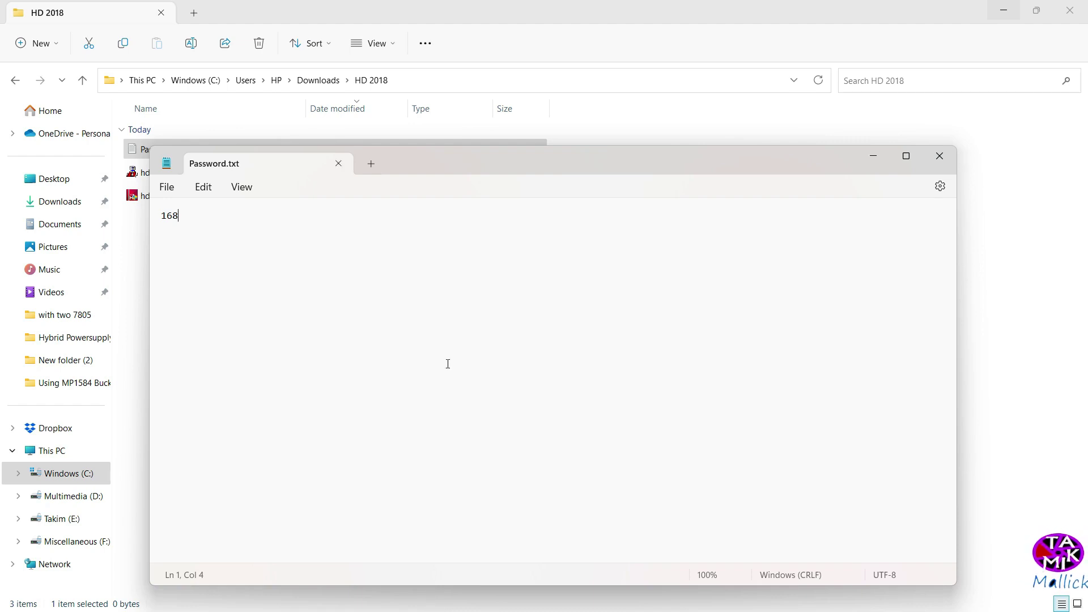
pyautogui.click(940, 156)
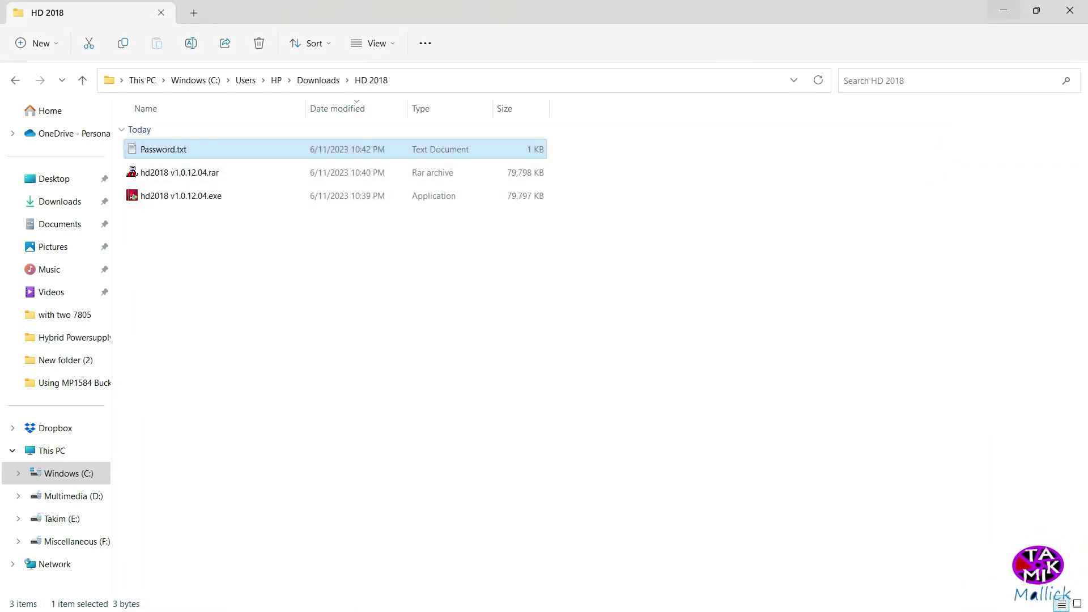
pyautogui.click(1003, 11)
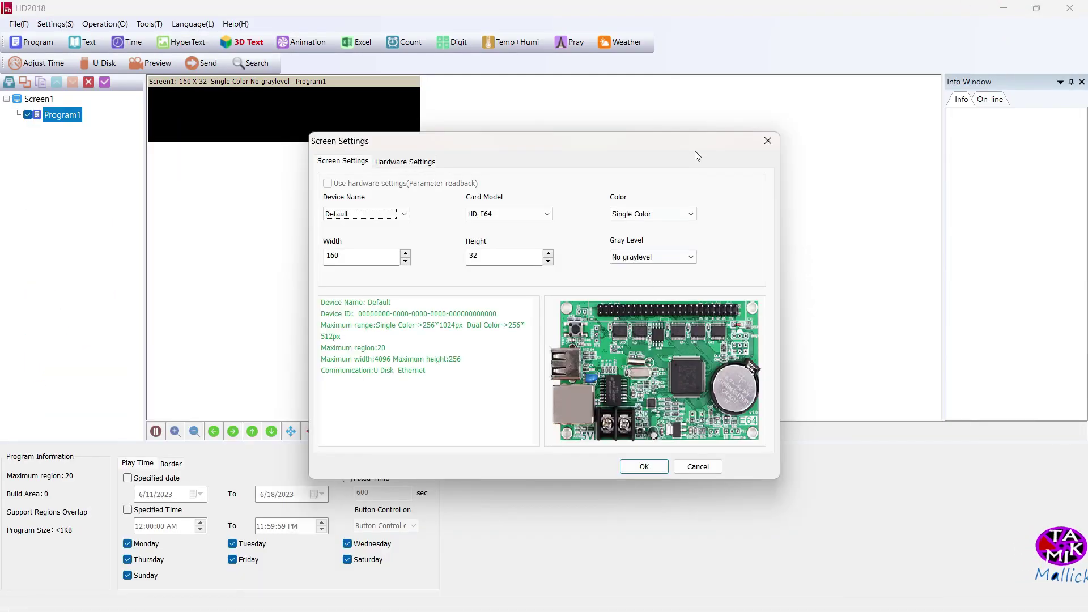
# Configure the new screen for card HD-U6A at 32 × 16 and confirm the settings
pyautogui.moveTo(700, 147); pyautogui.dragTo(715, 96)
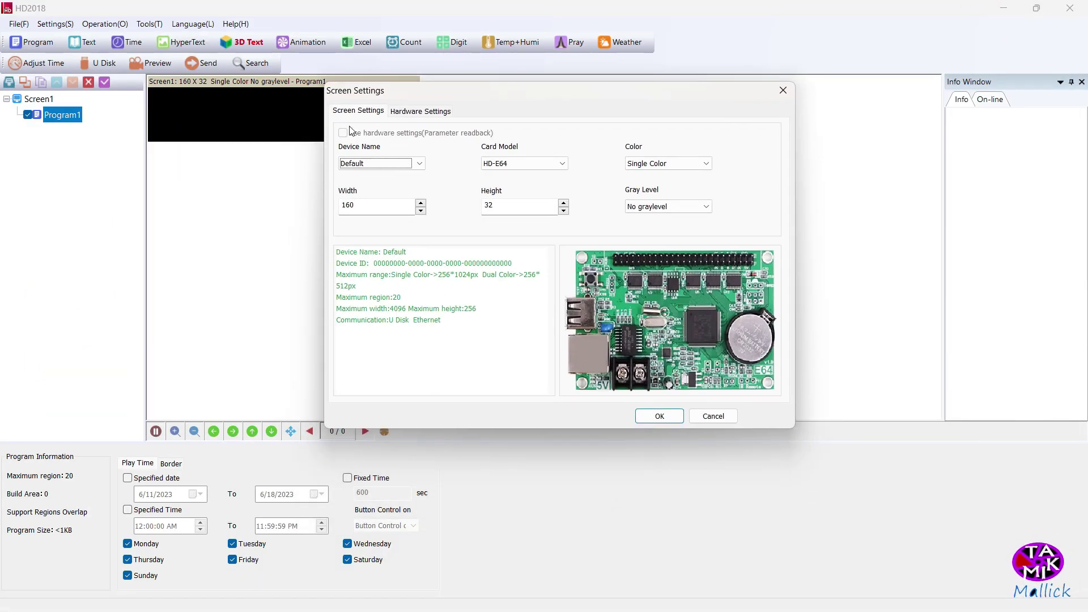
pyautogui.click(419, 163)
pyautogui.click(437, 148)
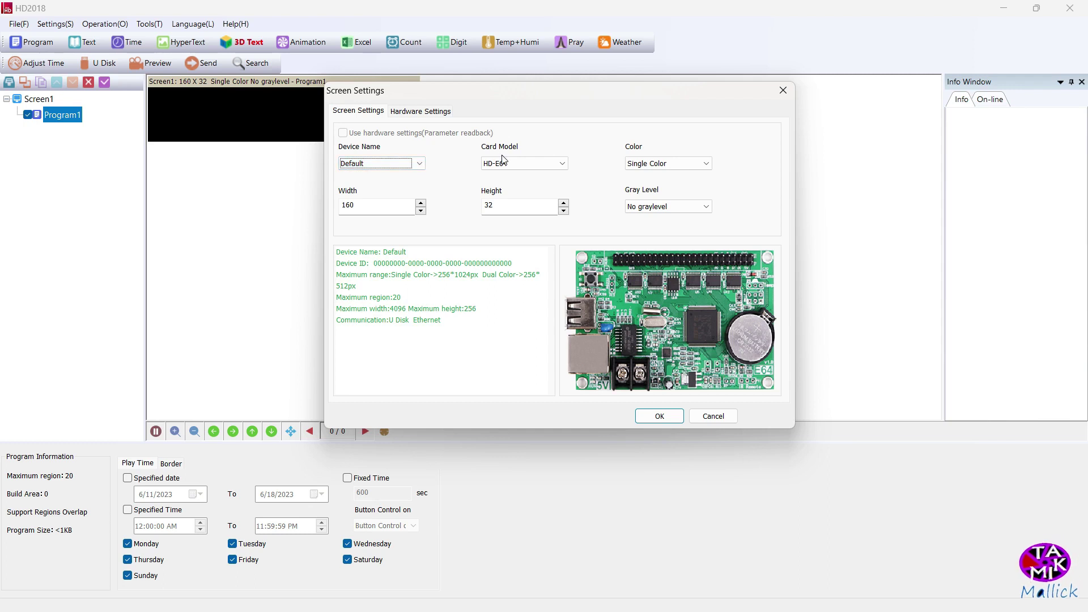
pyautogui.click(561, 165)
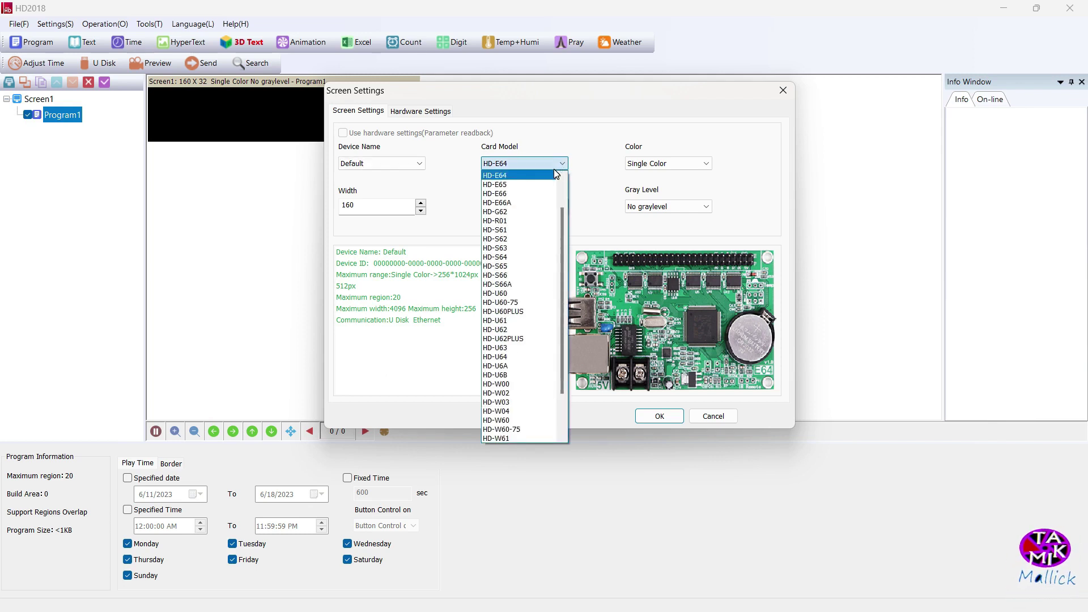
pyautogui.click(518, 366)
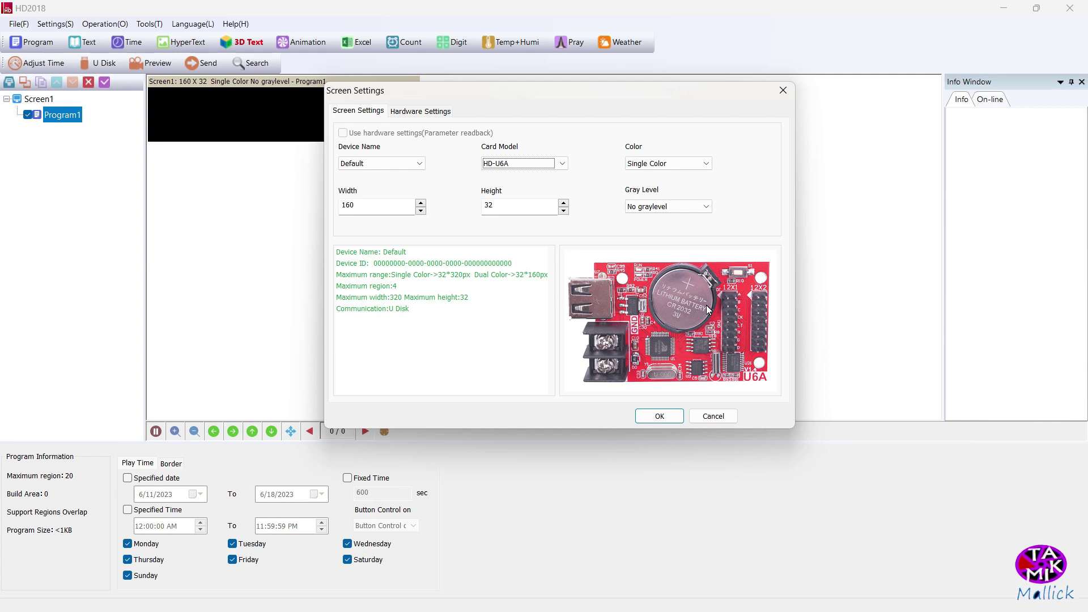
pyautogui.press('Tab')
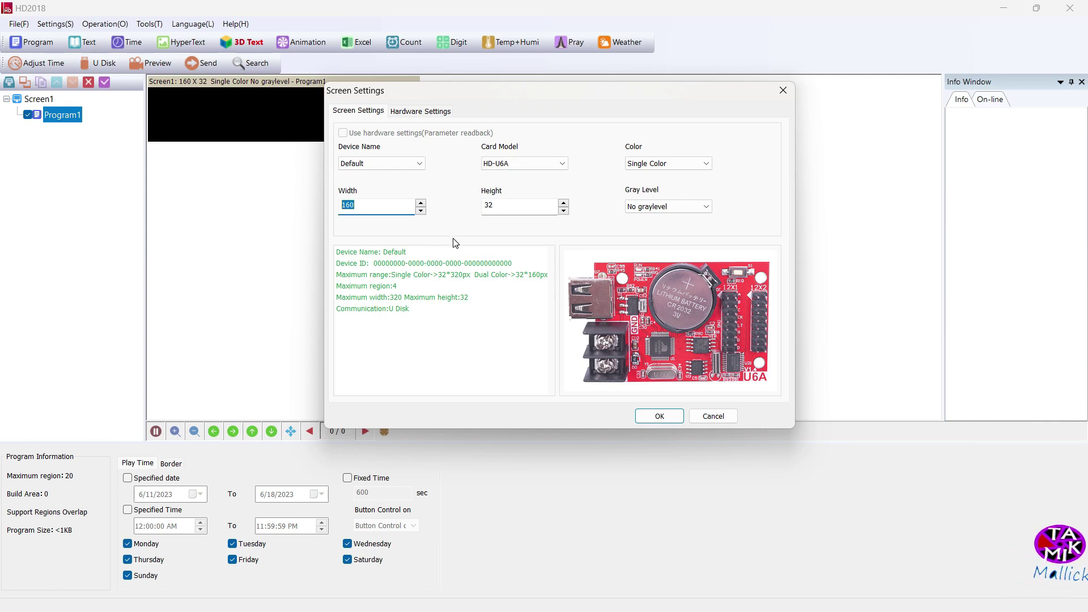
pyautogui.write('32')
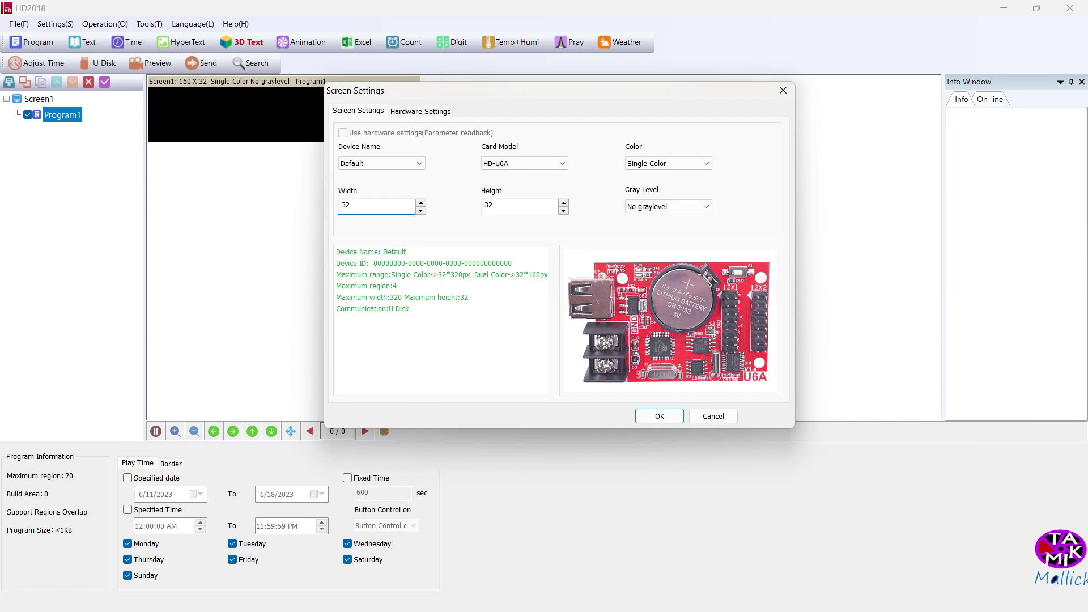
pyautogui.click(485, 205)
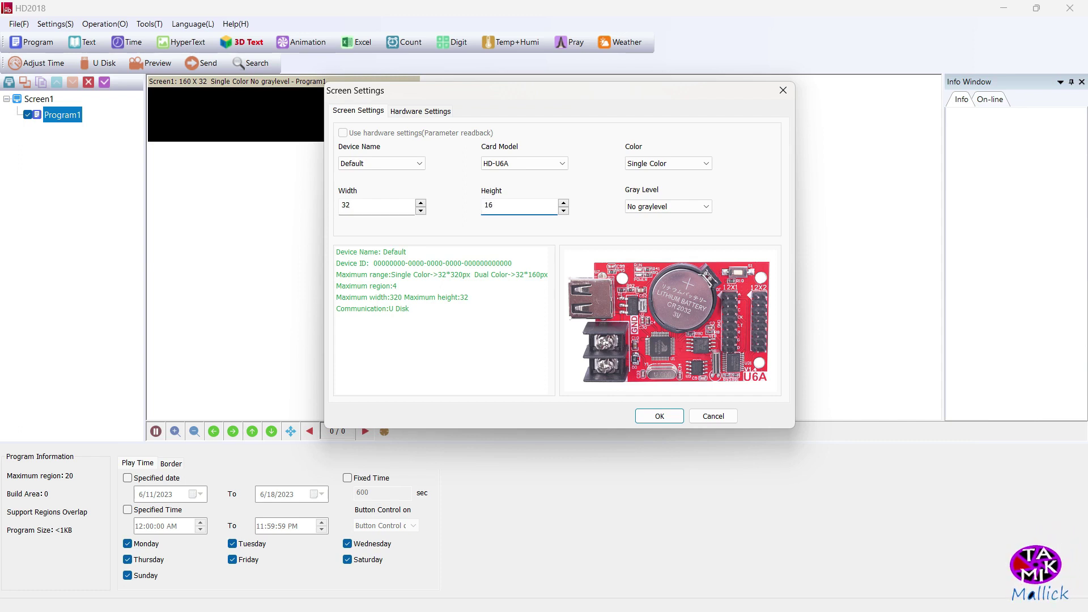
pyautogui.click(707, 206)
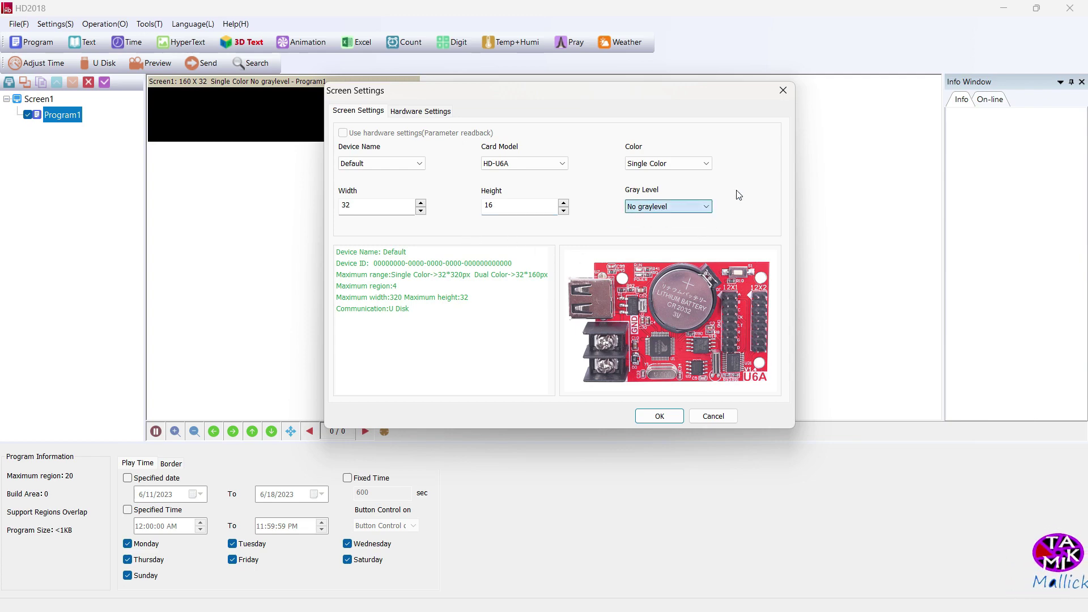
pyautogui.click(653, 416)
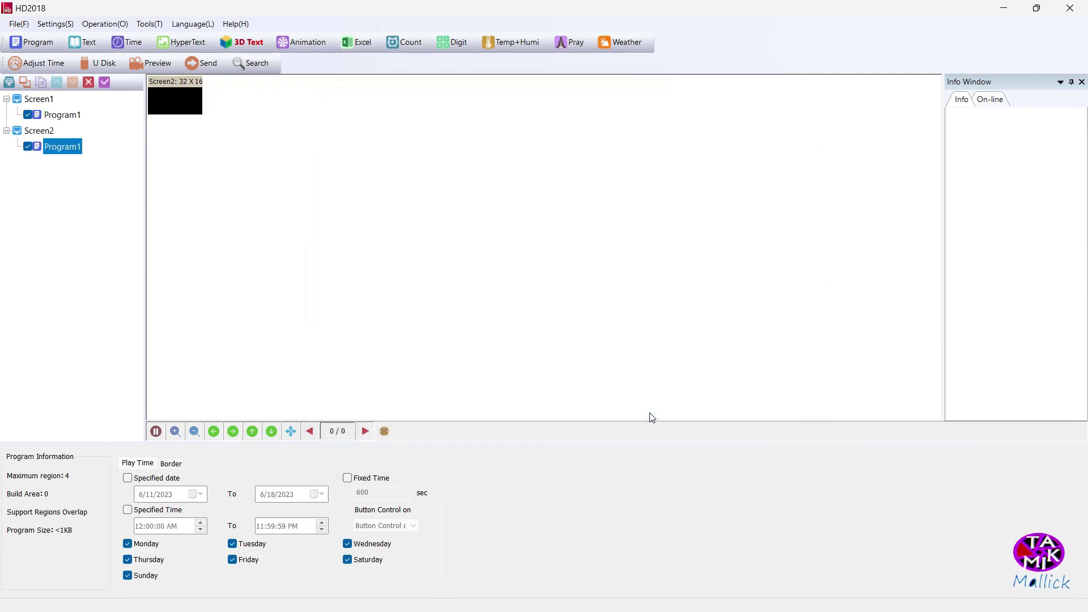
# Add a text area filling the 32×16 screen and type a two-word name into it
pyautogui.click(88, 44)
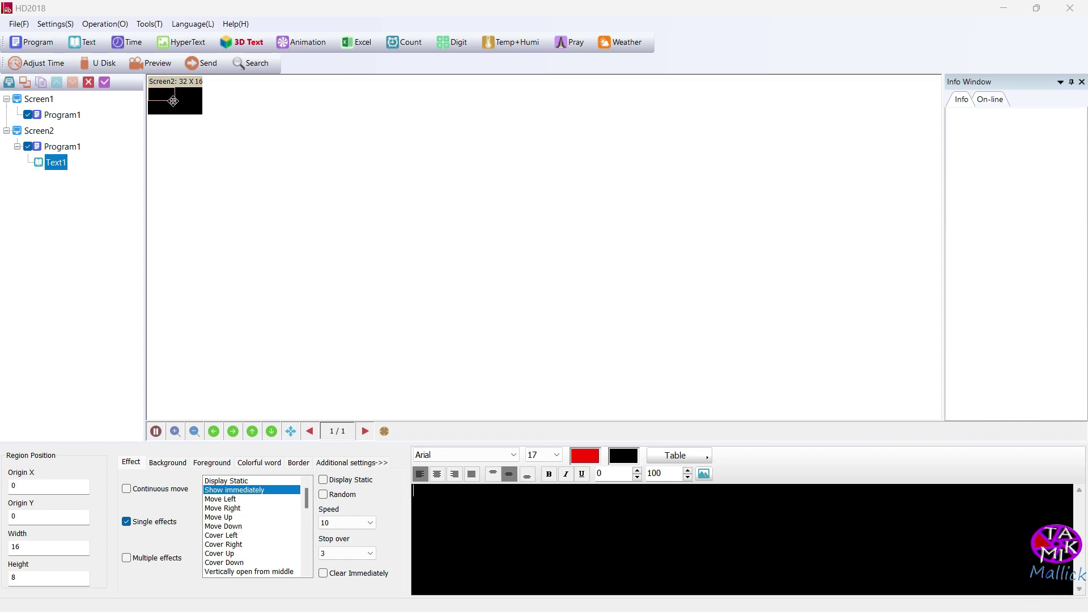
pyautogui.moveTo(174, 96); pyautogui.dragTo(204, 112)
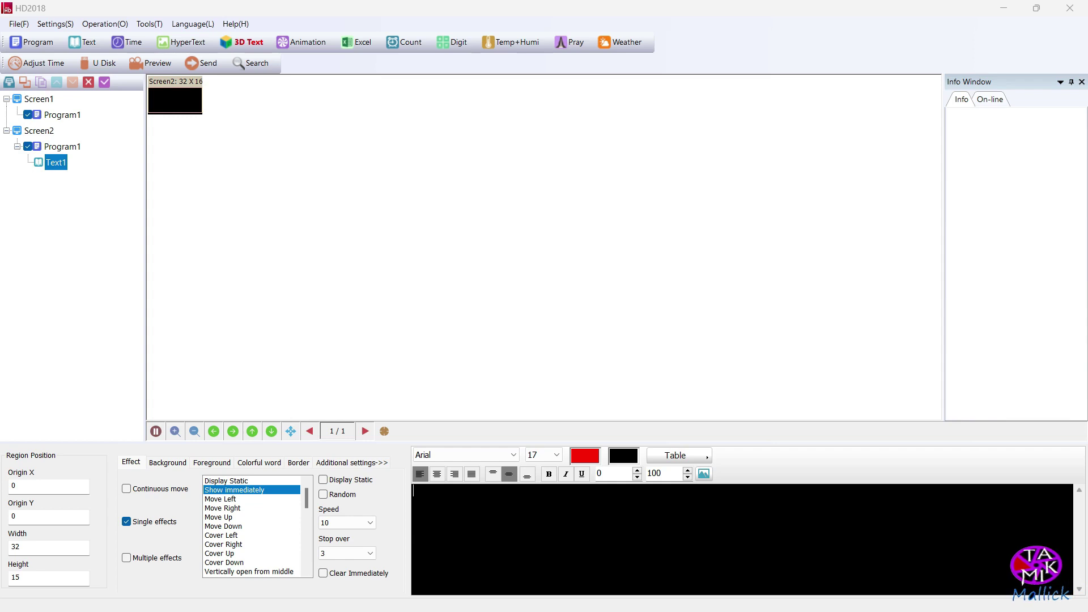
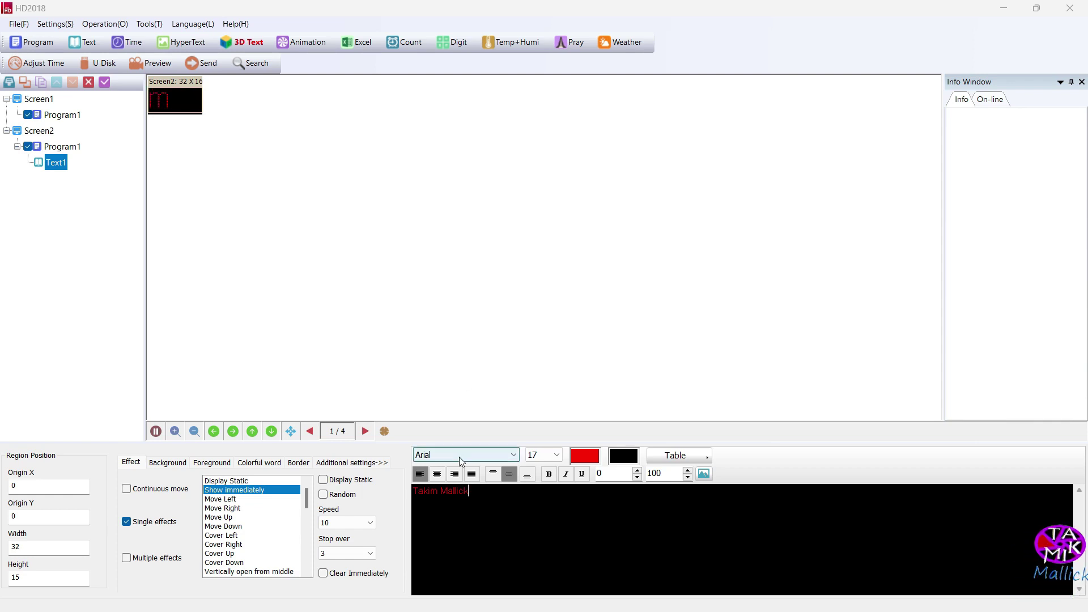
# Set the text to font size 9 and make it move left continuously
pyautogui.hotkey('ctrl', 'a')
pyautogui.click(557, 455)
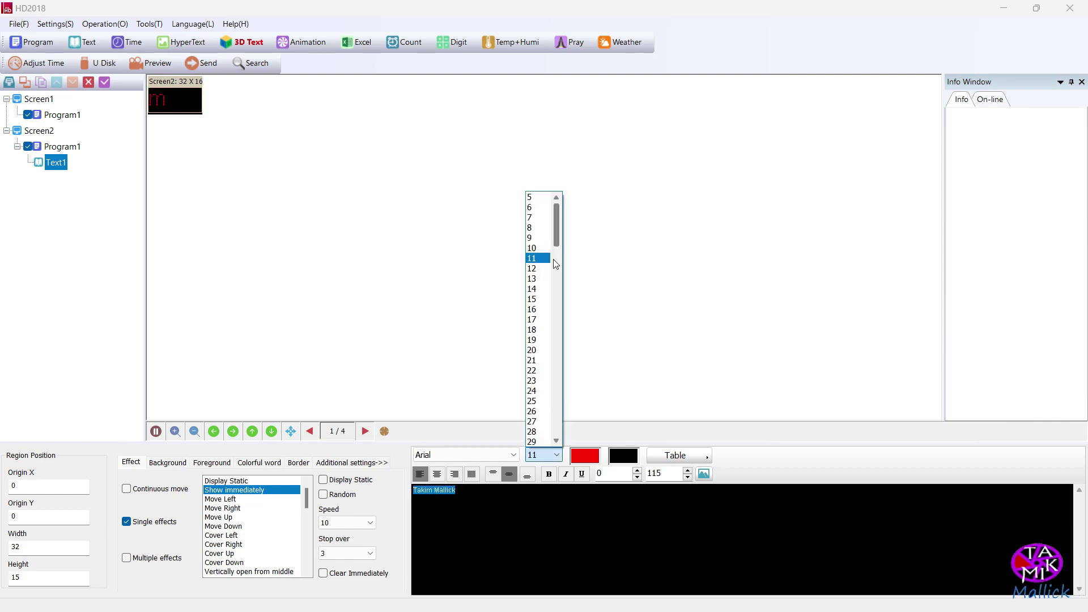
pyautogui.click(538, 228)
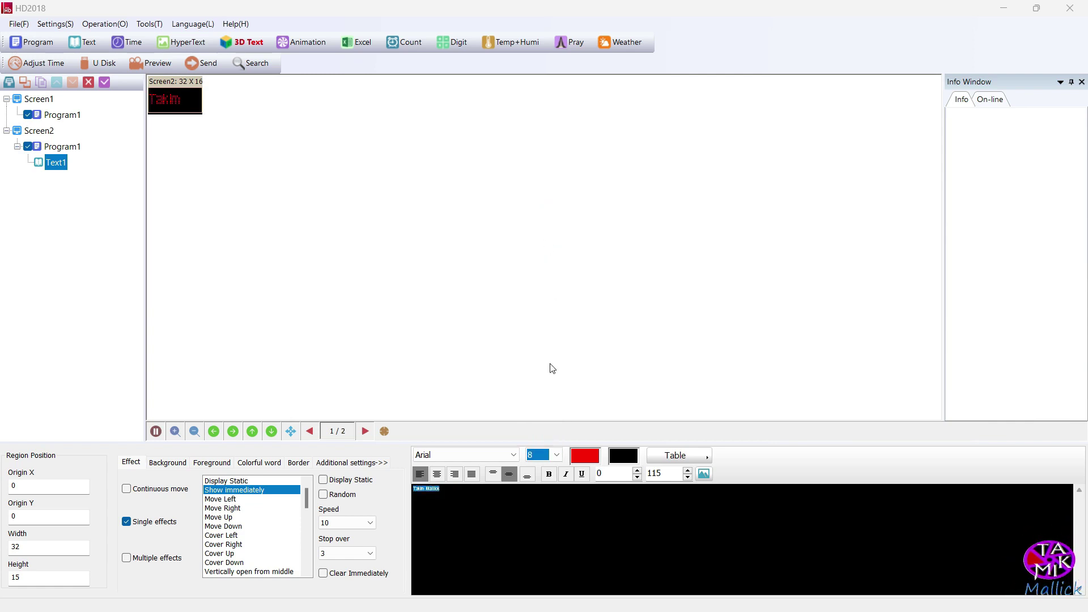
pyautogui.click(556, 455)
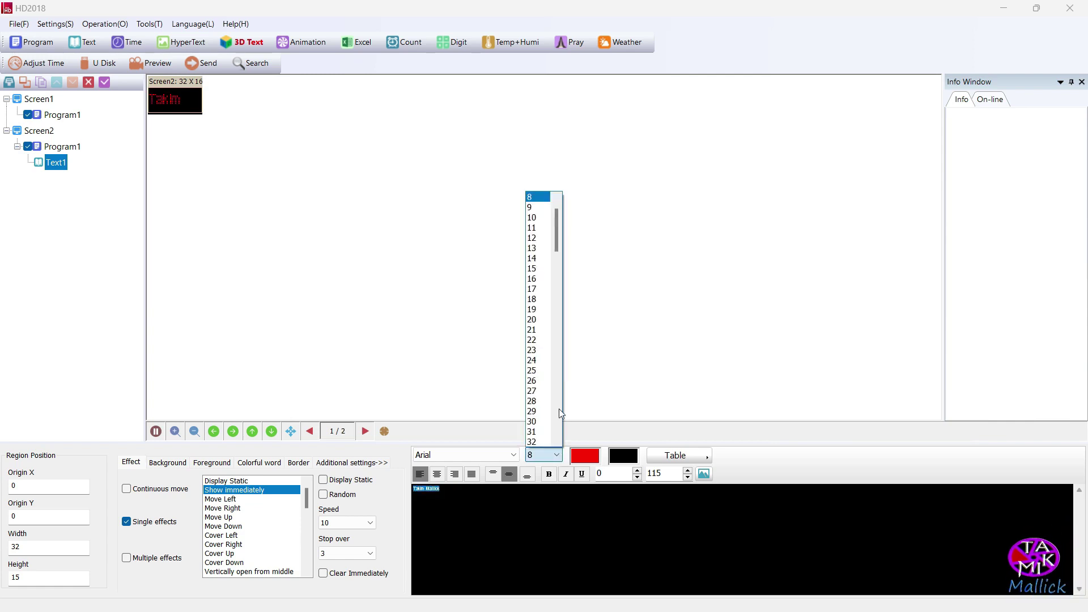
pyautogui.click(541, 208)
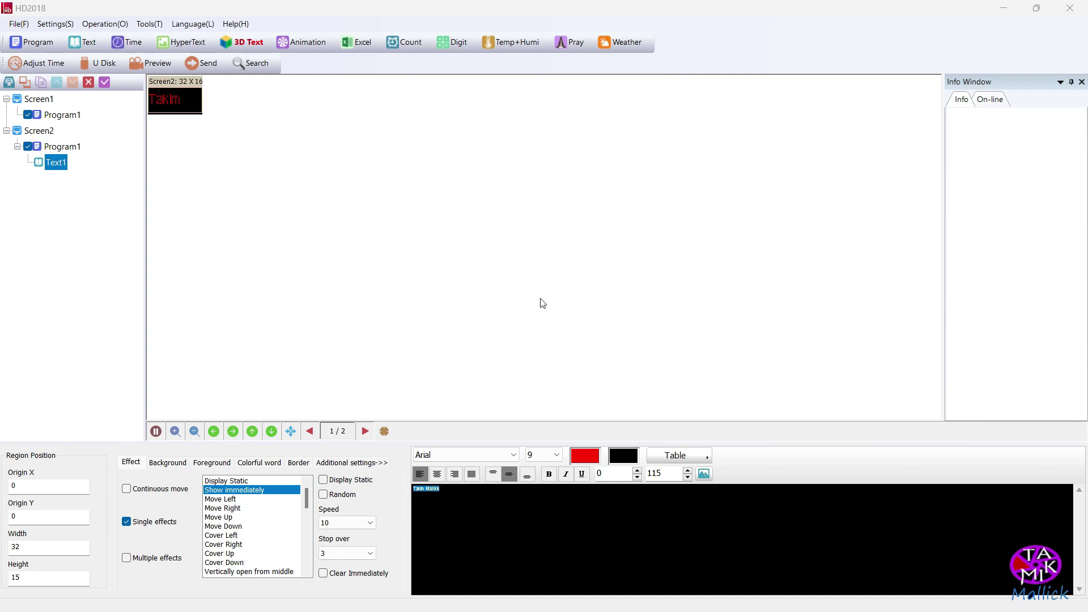
pyautogui.click(440, 489)
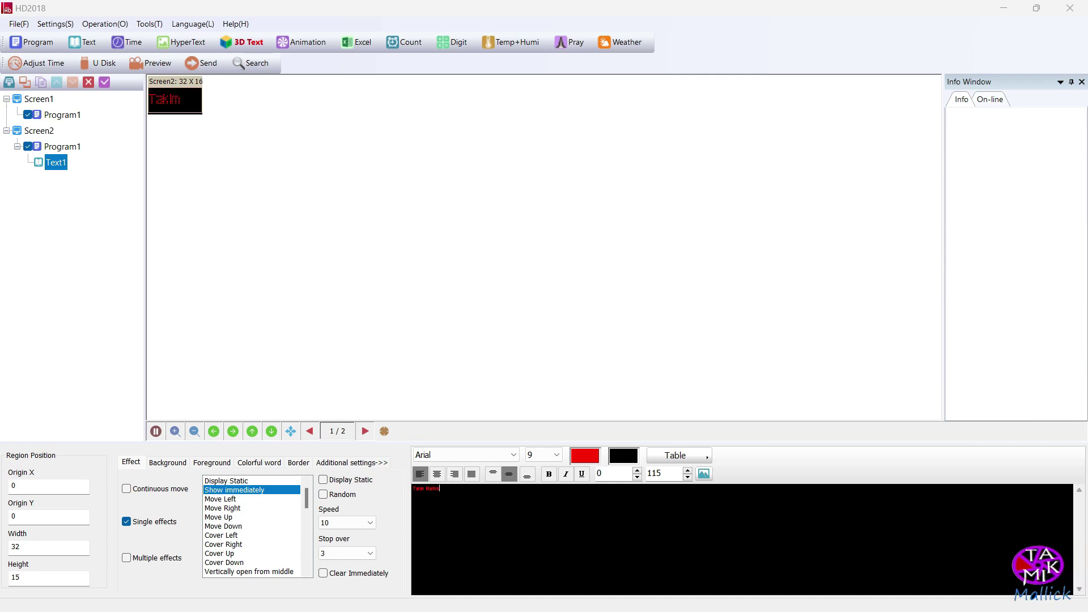
pyautogui.click(126, 489)
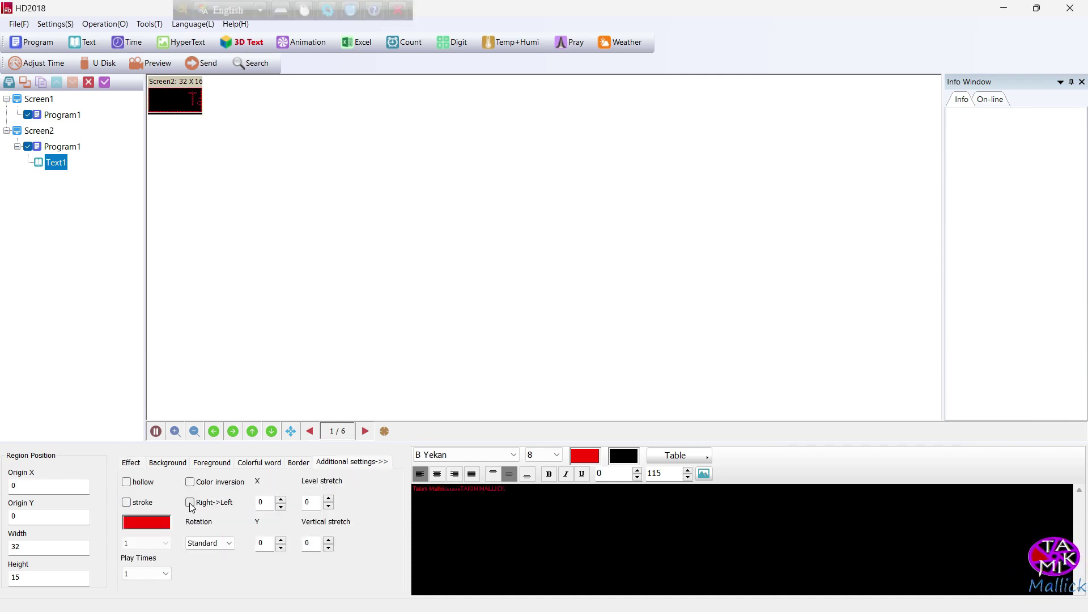
# Set the text rotation to Standard and preview the scrolling message
pyautogui.click(210, 543)
pyautogui.click(220, 561)
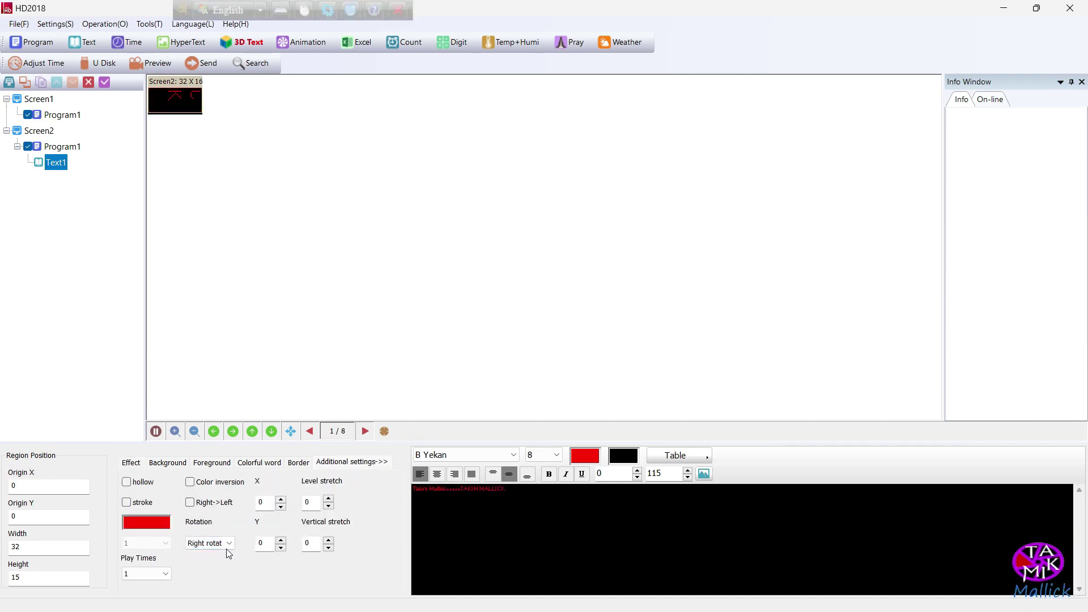
pyautogui.click(210, 543)
pyautogui.click(212, 553)
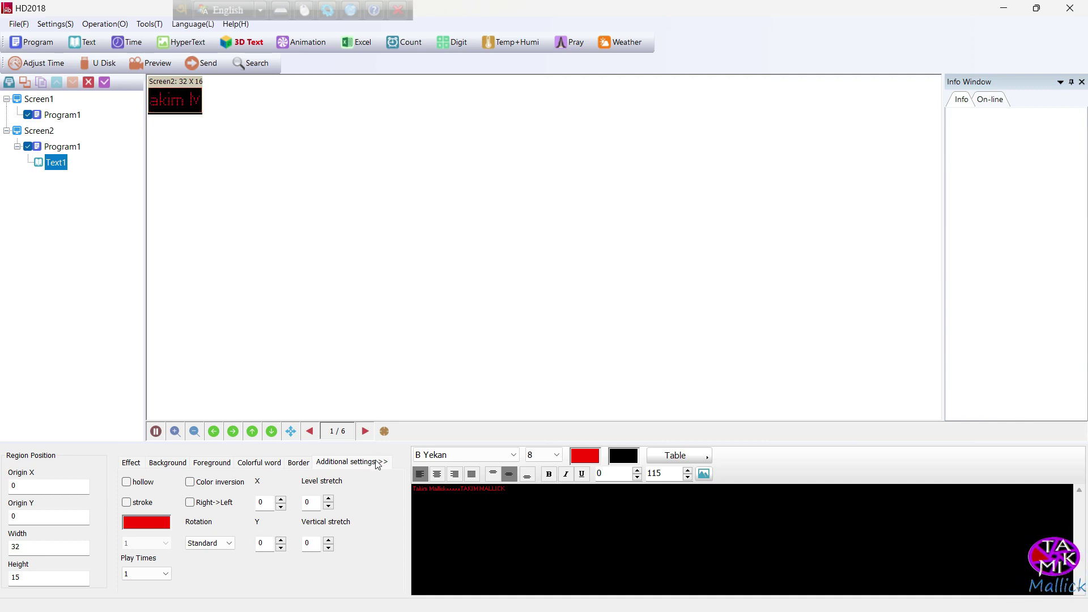
pyautogui.click(150, 63)
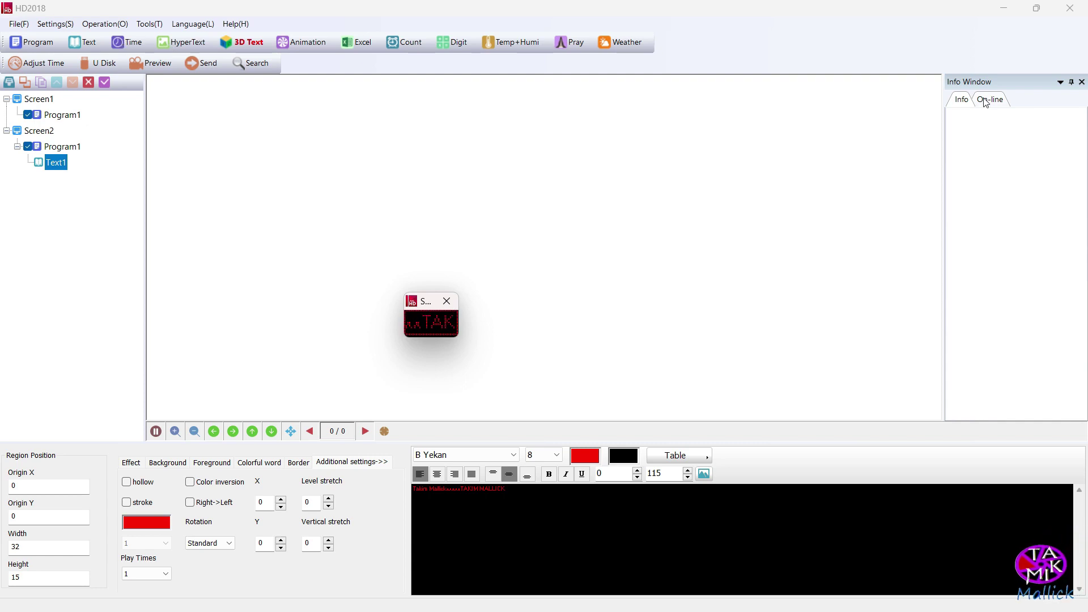
# Close the preview, then add a Time1 clock region and delete it again
pyautogui.click(447, 301)
pyautogui.click(126, 42)
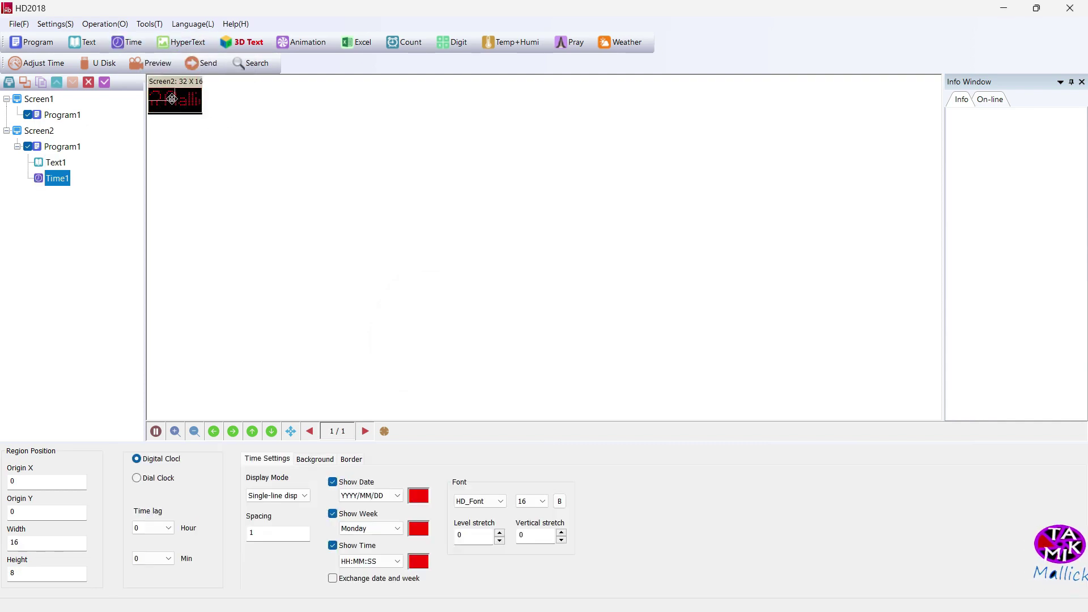
pyautogui.moveTo(172, 99); pyautogui.dragTo(202, 114)
pyautogui.press('Delete')
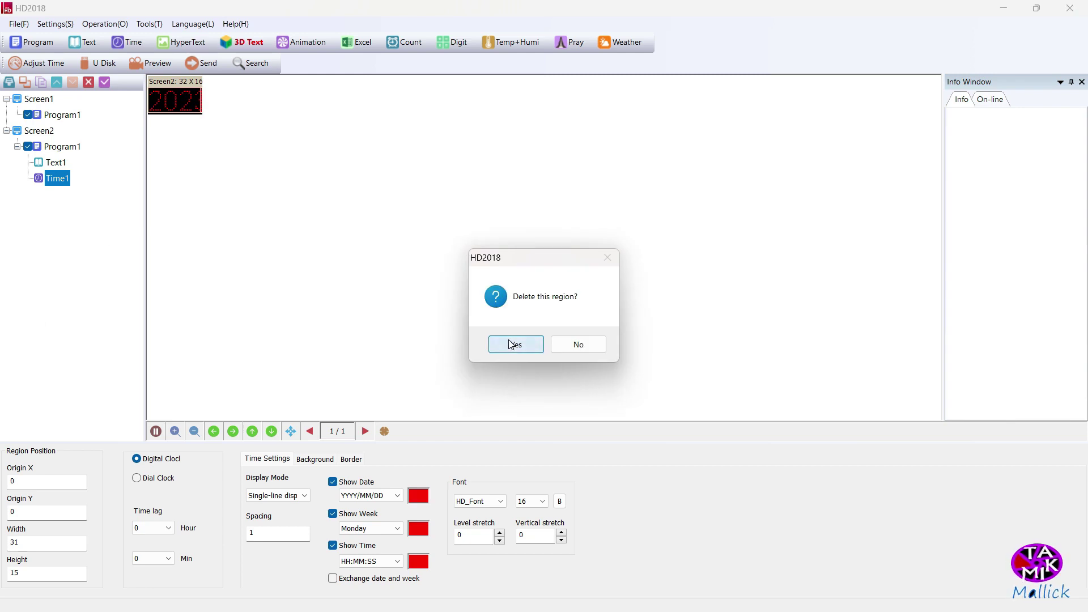
pyautogui.click(512, 344)
# Review System Settings and Screen Settings without changes, then open the Operation menu
pyautogui.click(55, 24)
pyautogui.click(73, 51)
pyautogui.press('Return')
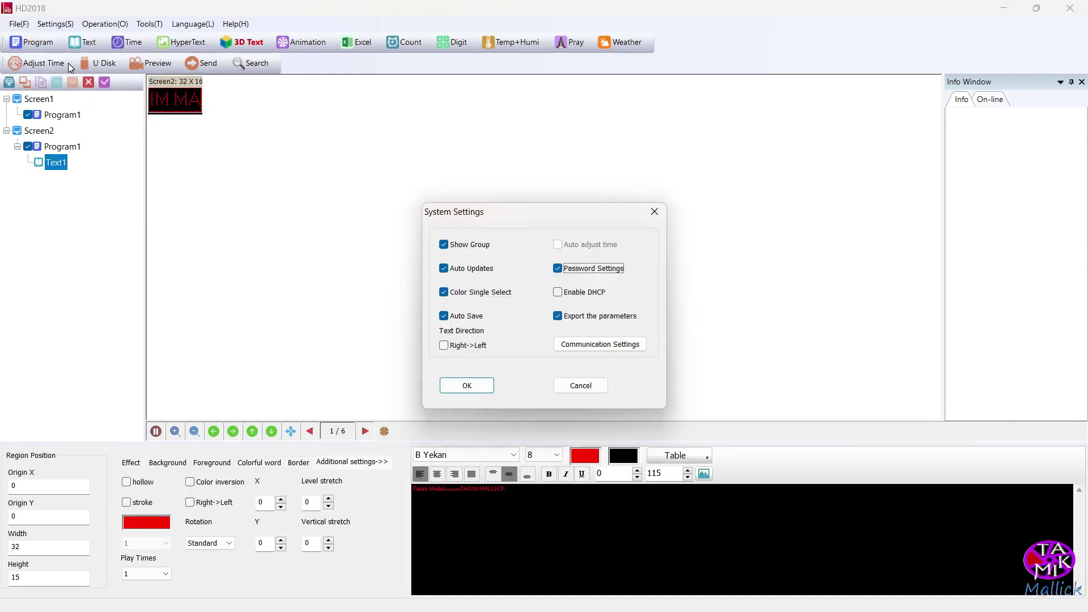
pyautogui.click(581, 385)
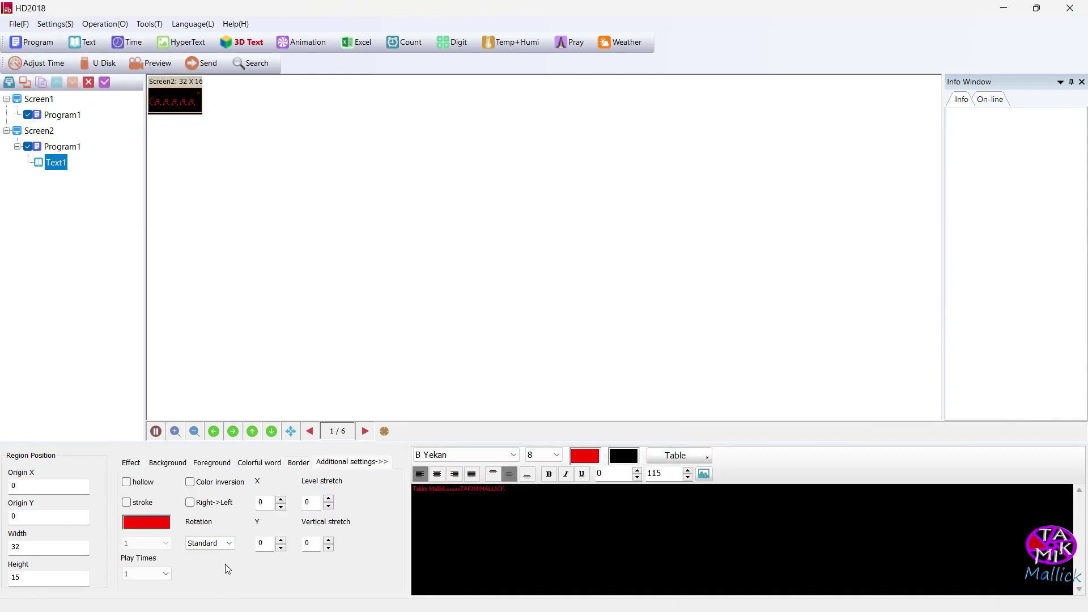
pyautogui.click(55, 24)
pyautogui.click(63, 36)
pyautogui.press('Return')
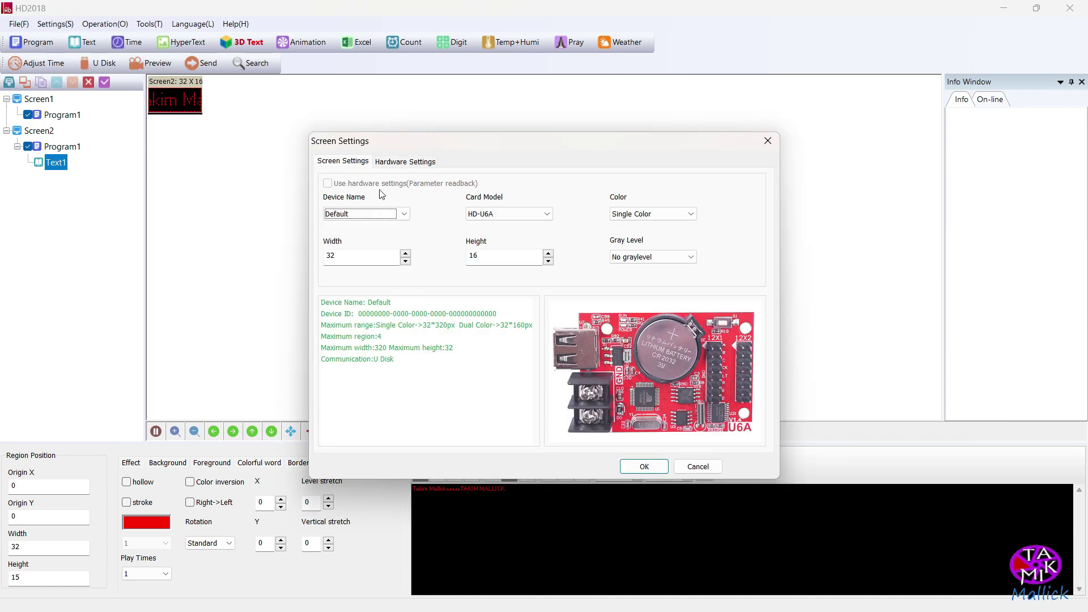
pyautogui.click(698, 466)
pyautogui.click(91, 25)
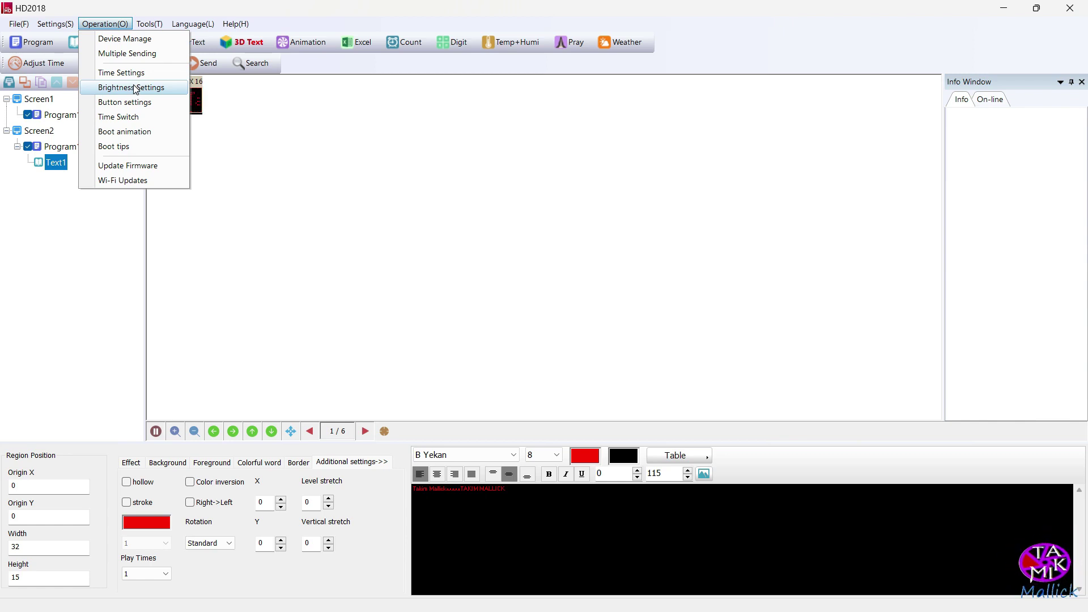
# Lower the Custom brightness from 100% to 14% in Brightness Settings and confirm
pyautogui.click(135, 90)
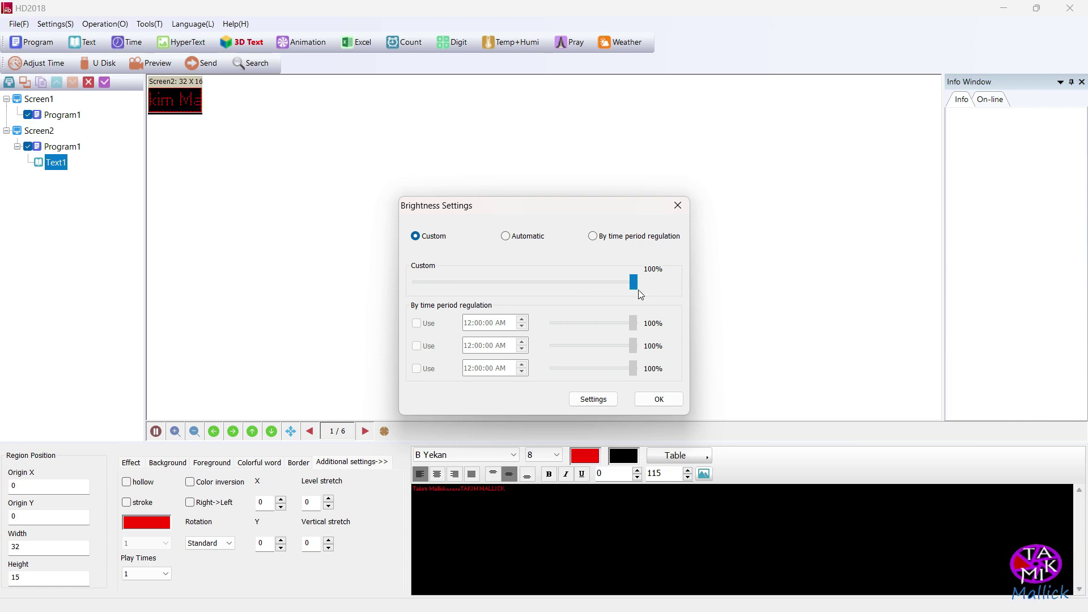
pyautogui.moveTo(640, 292); pyautogui.dragTo(449, 306)
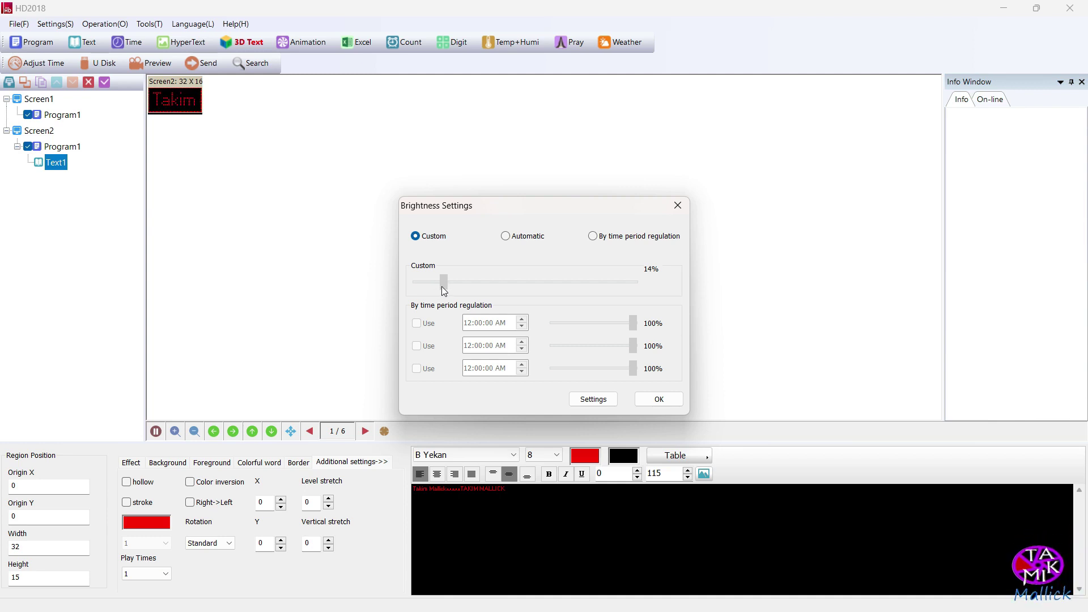
pyautogui.moveTo(457, 291); pyautogui.dragTo(454, 291)
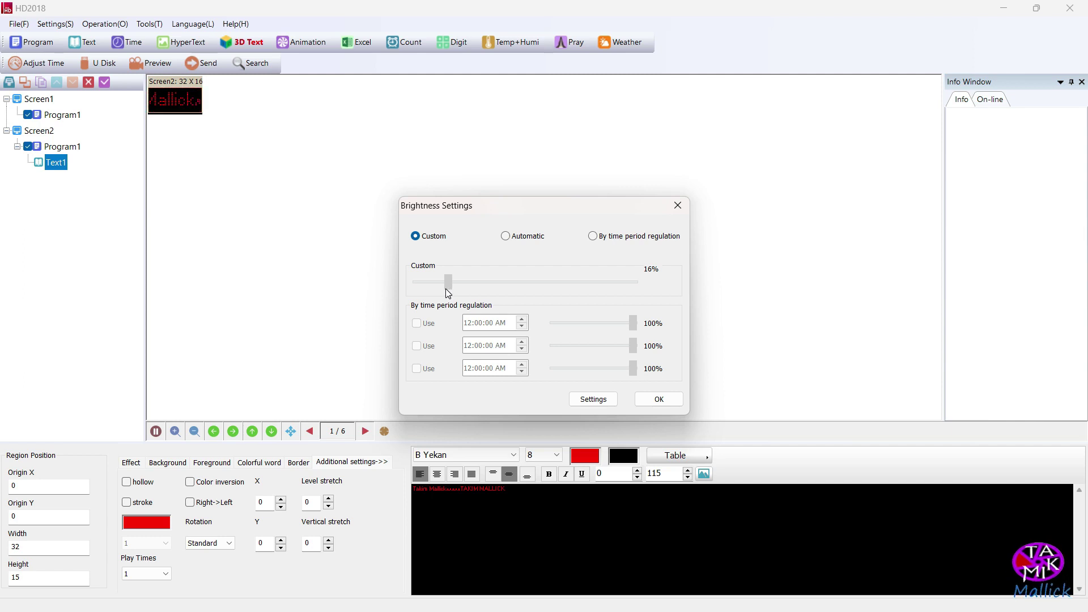
pyautogui.moveTo(448, 293); pyautogui.dragTo(445, 293)
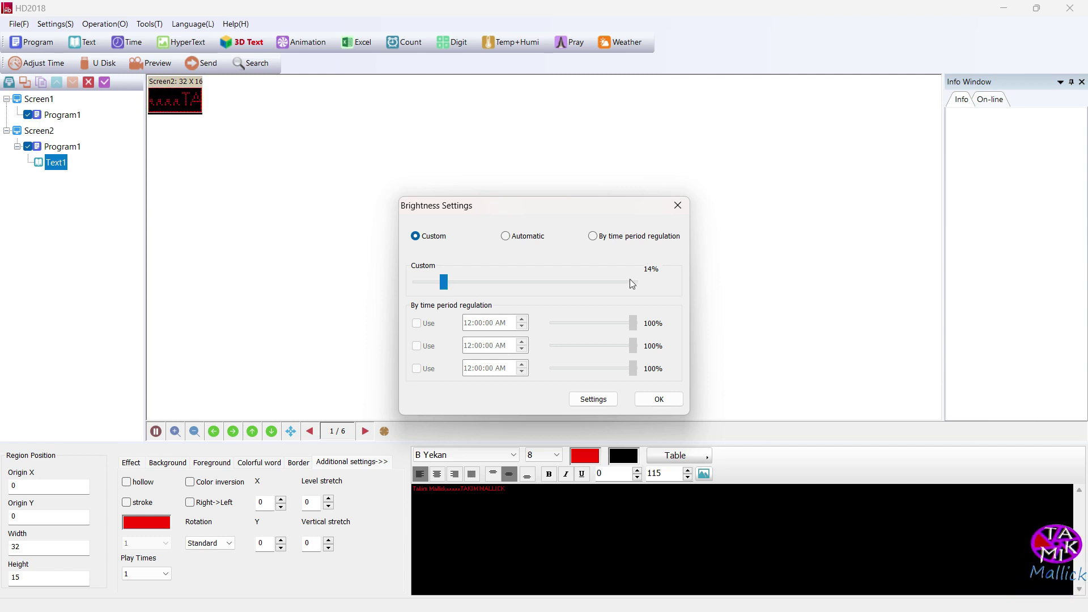
pyautogui.click(659, 399)
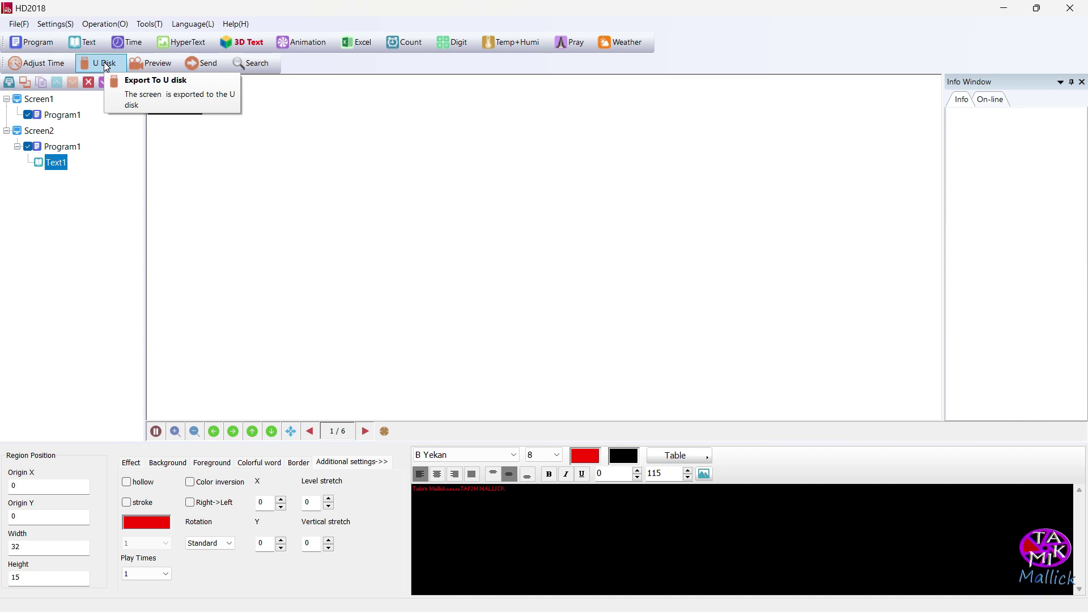
# Export Screen2's program via U Disk to Removable Device (G:) and open the drive
pyautogui.click(106, 65)
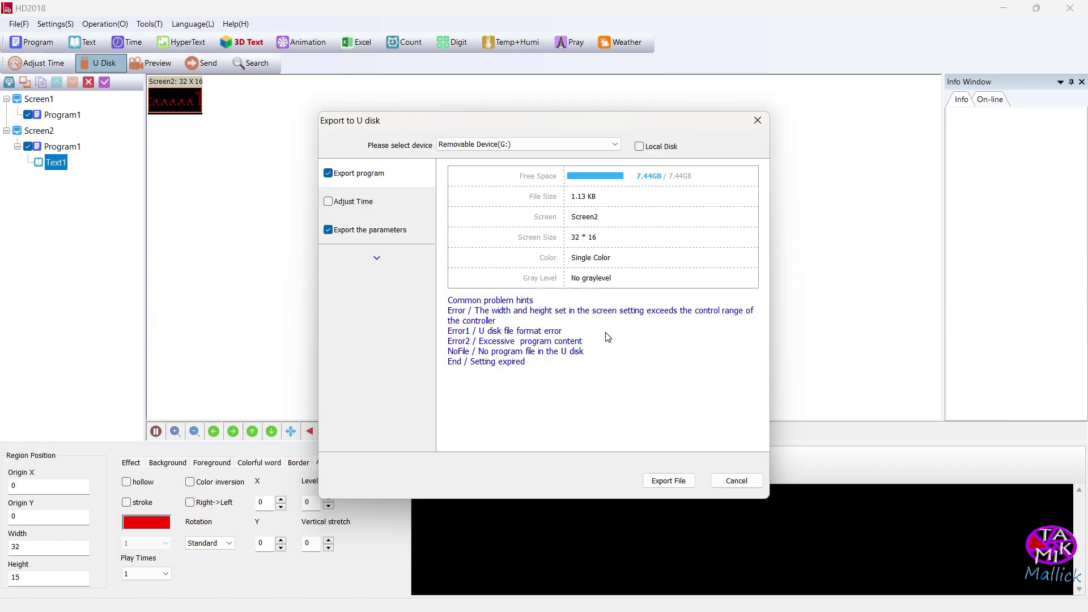
pyautogui.click(667, 483)
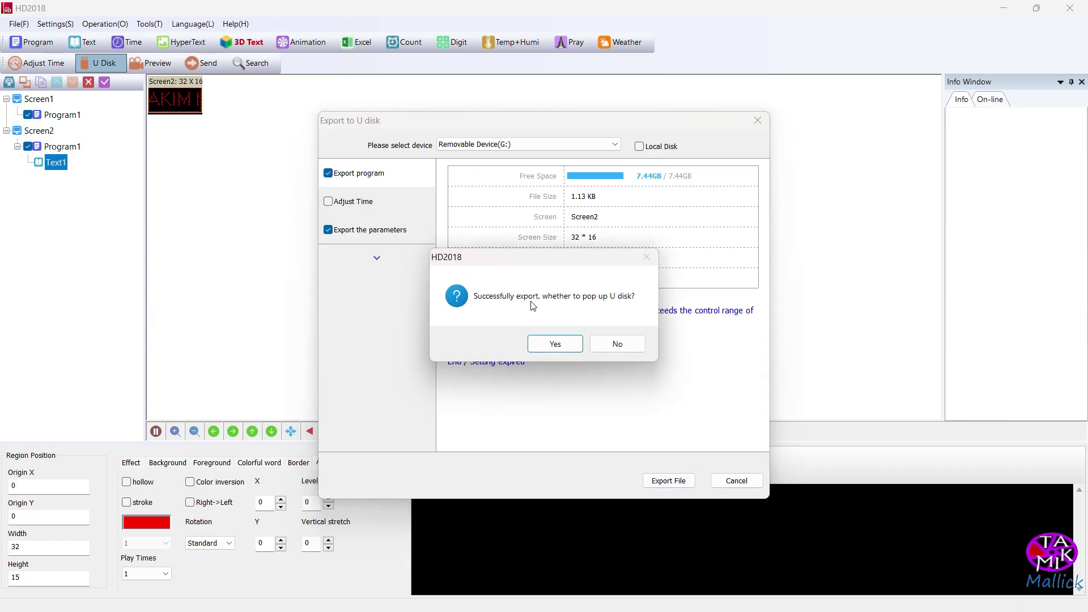
pyautogui.click(556, 344)
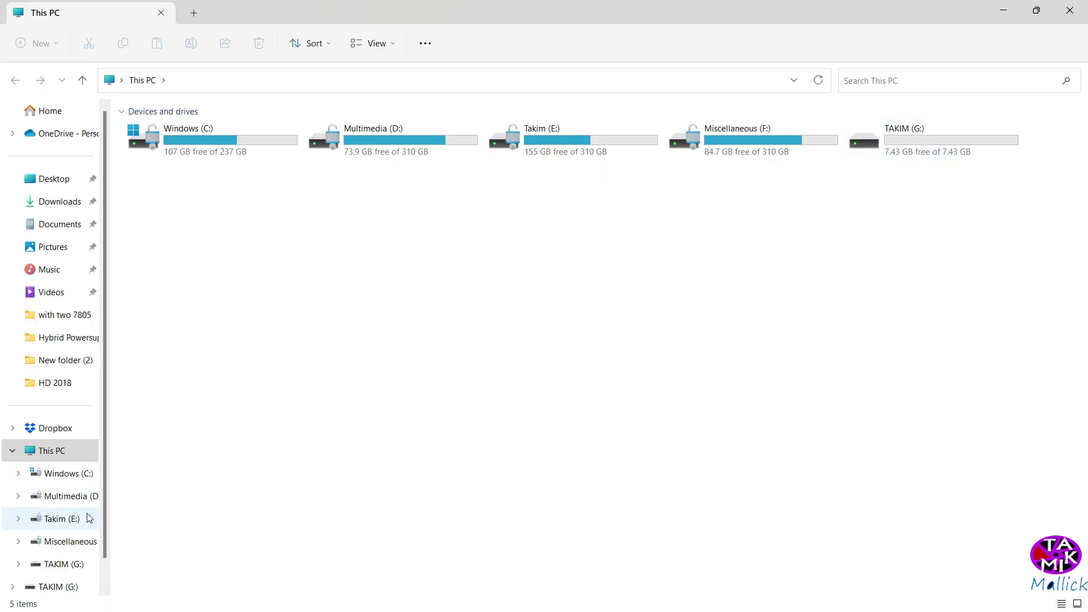
# On TAKIM (G:), check the five .hds files, delete the Recycle Bin item, and close Explorer
pyautogui.click(64, 564)
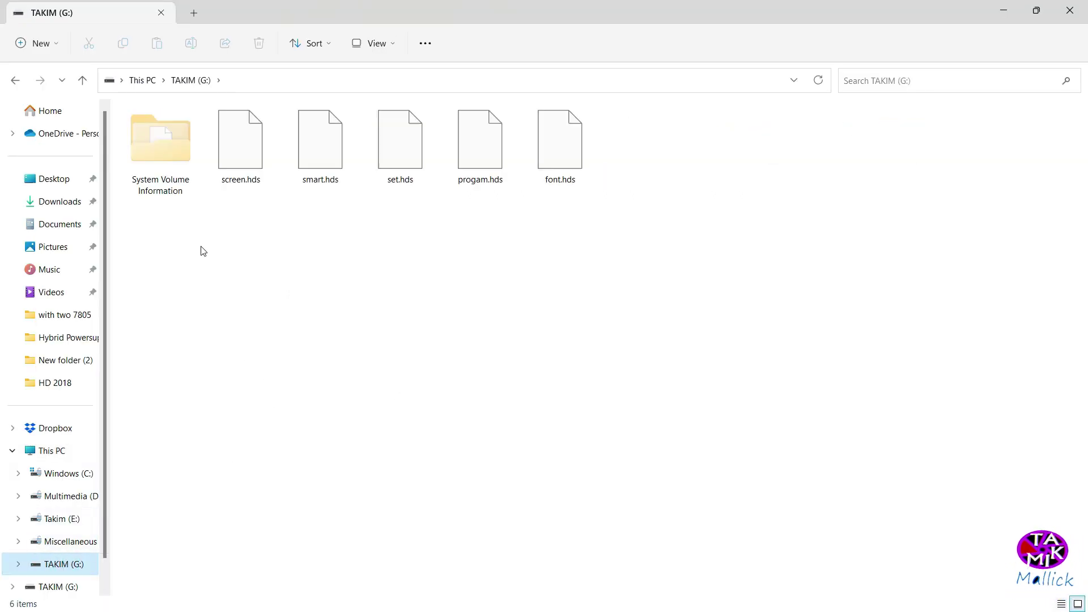
pyautogui.moveTo(642, 211); pyautogui.dragTo(234, 108)
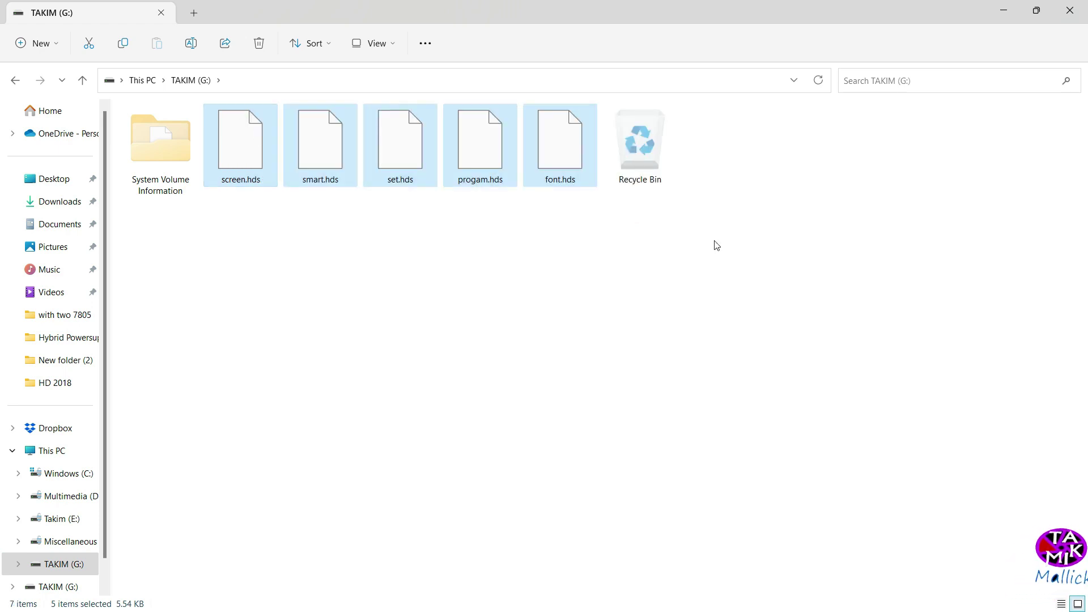
pyautogui.click(624, 130)
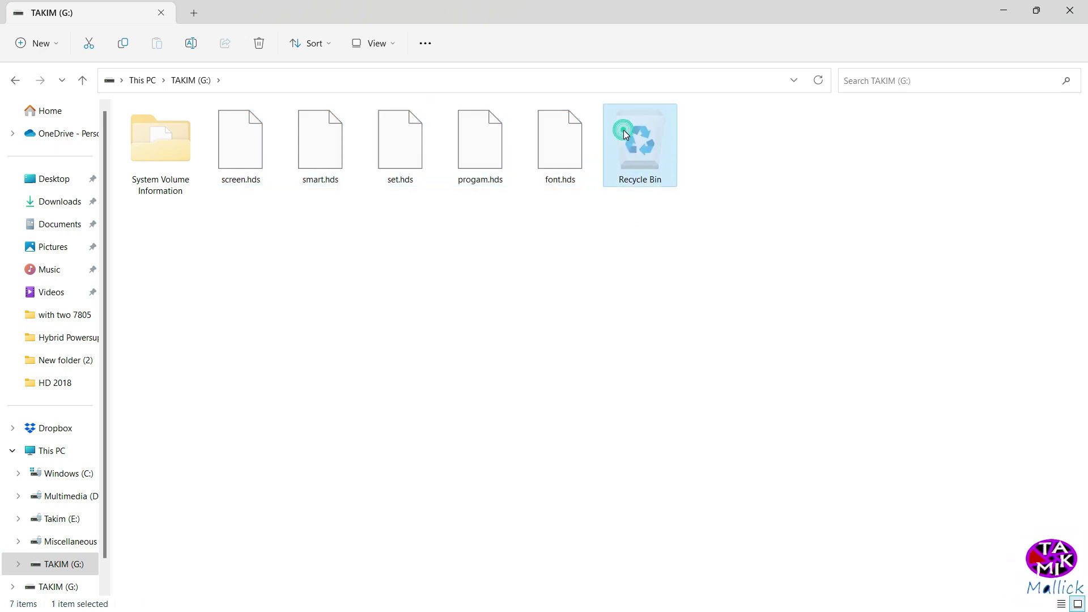
pyautogui.click(257, 48)
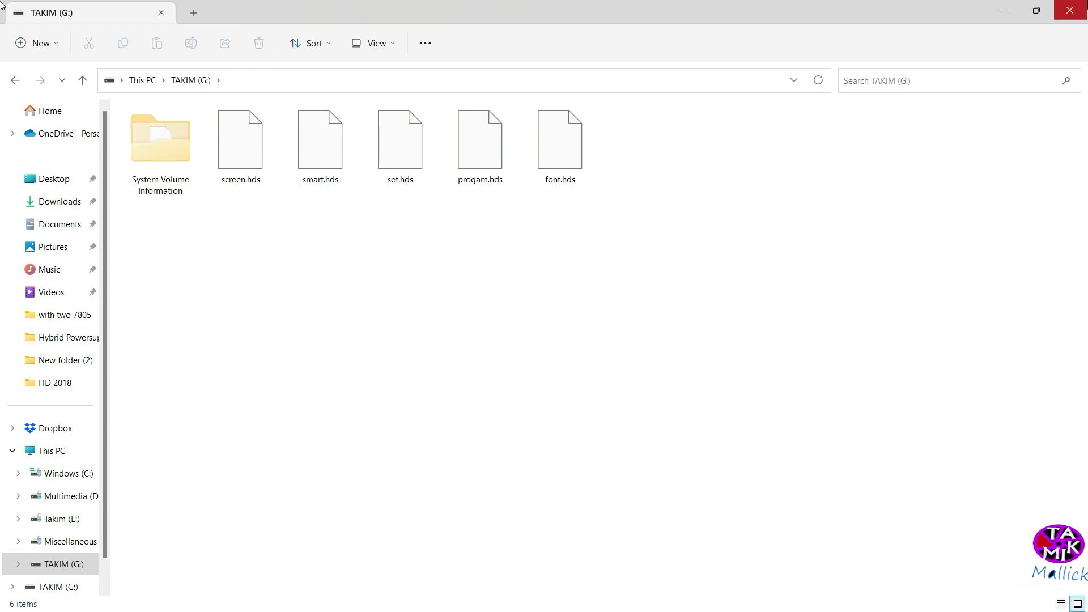
pyautogui.click(1069, 10)
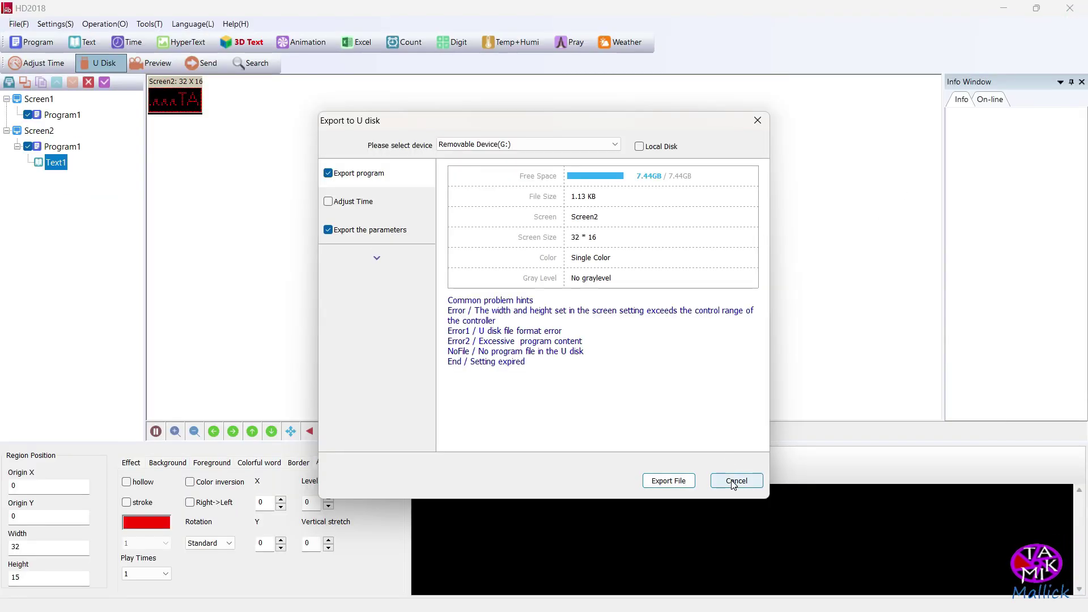
# Dismiss the export window, minimize HD2018, and eject the Cruzer Blade USB drive (G:) from the system tray
pyautogui.click(733, 482)
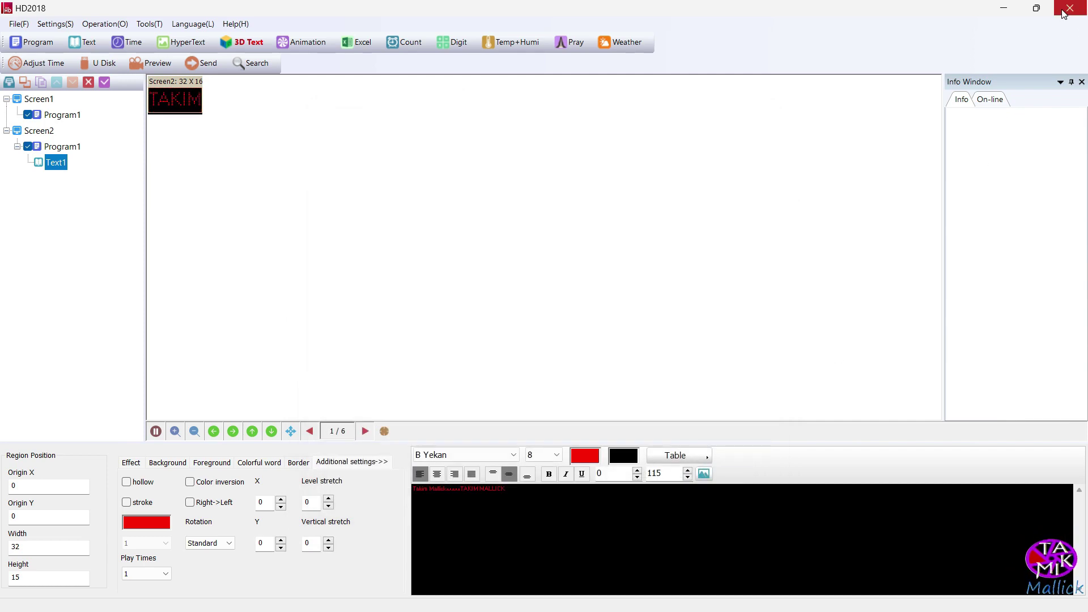
pyautogui.click(1004, 8)
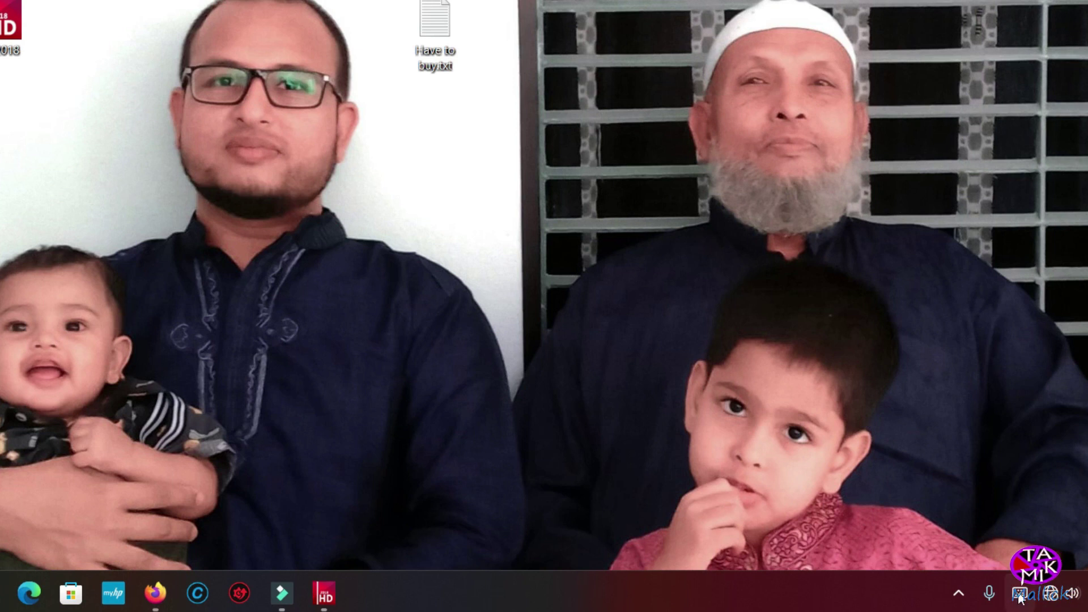
pyautogui.click(958, 593)
pyautogui.rightClick(919, 492)
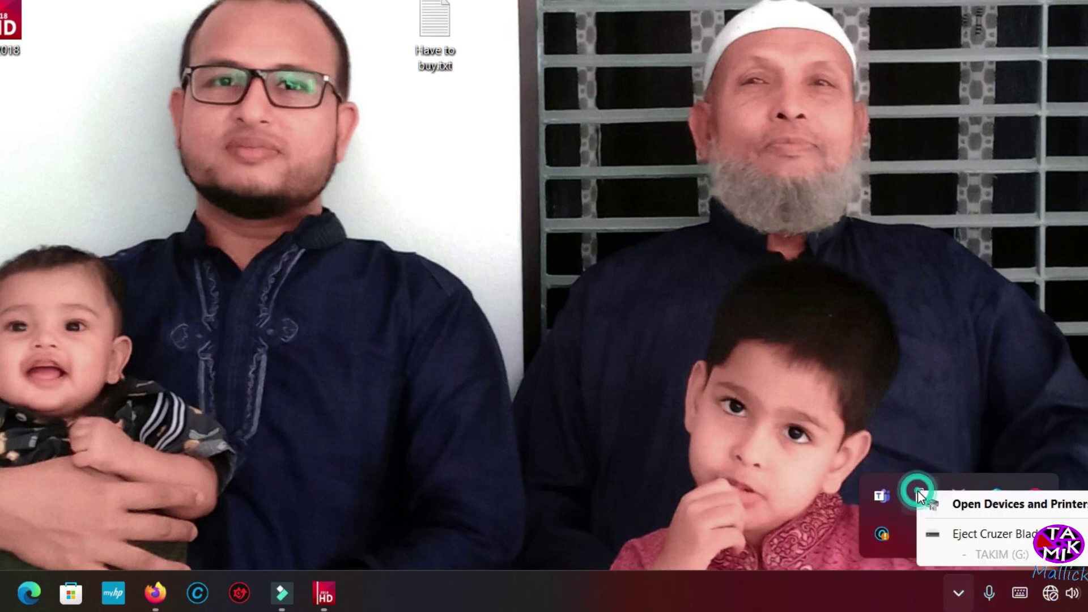
pyautogui.click(955, 536)
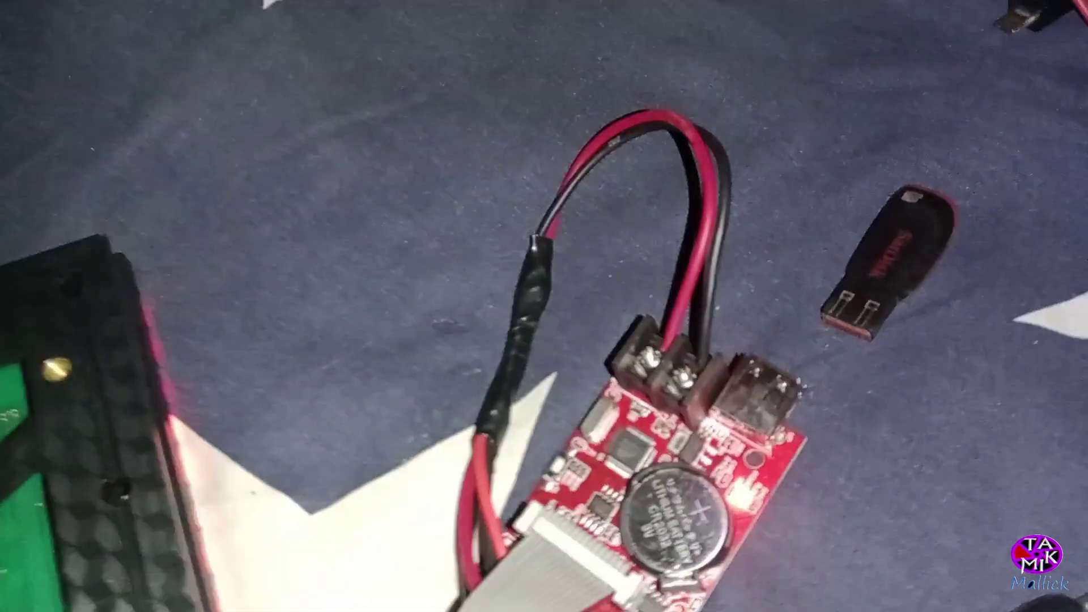